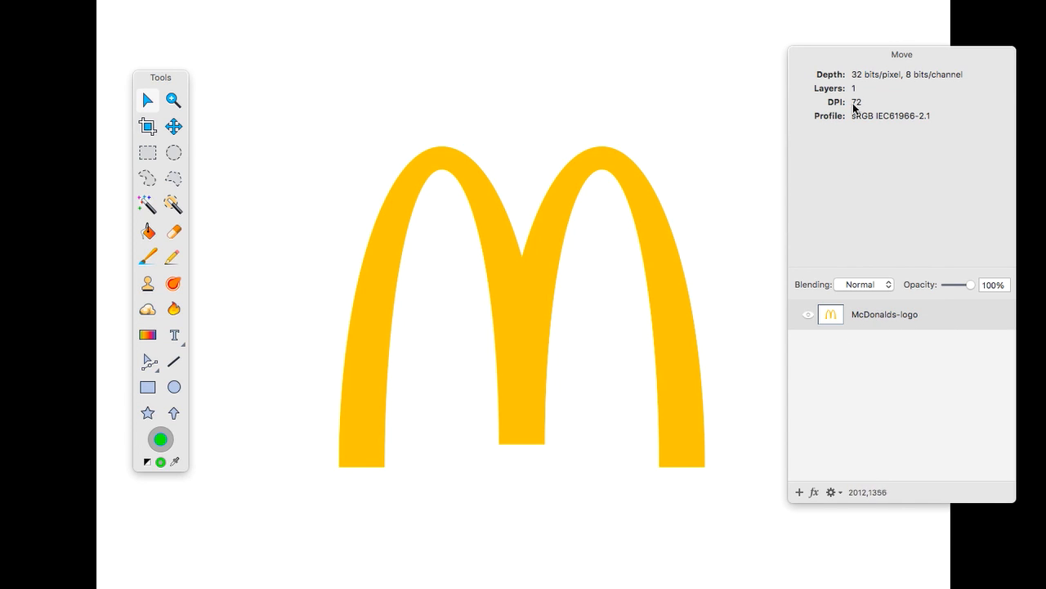
- Reposition the two floating palettes around the logo and toggle the McDonalds-logo layer's visibility off and back on
left_click_drag(855, 58, 872, 62)
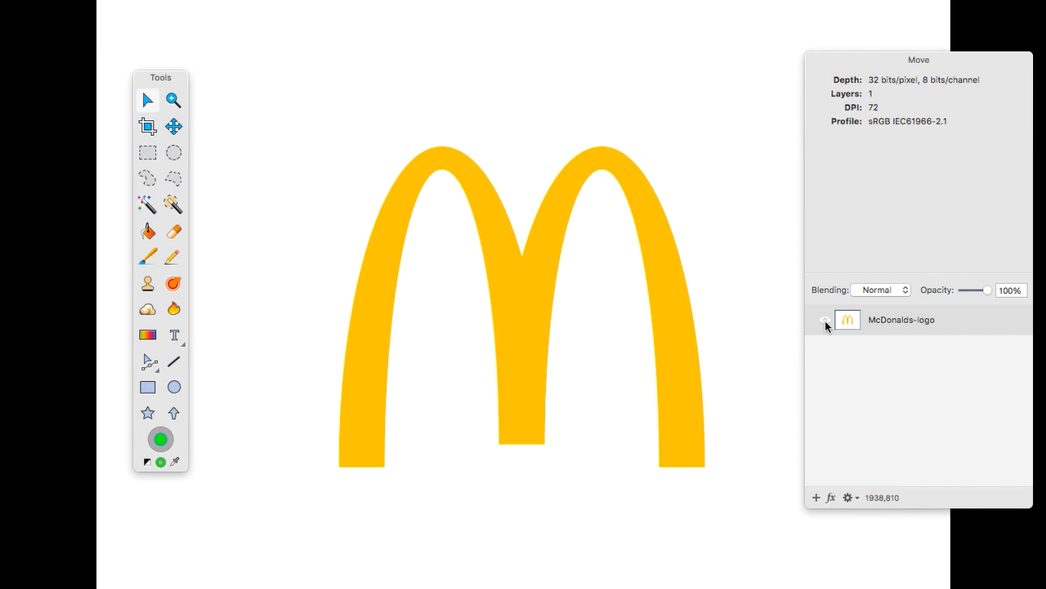
left_click(825, 320)
left_click(825, 321)
left_click_drag(160, 80, 158, 33)
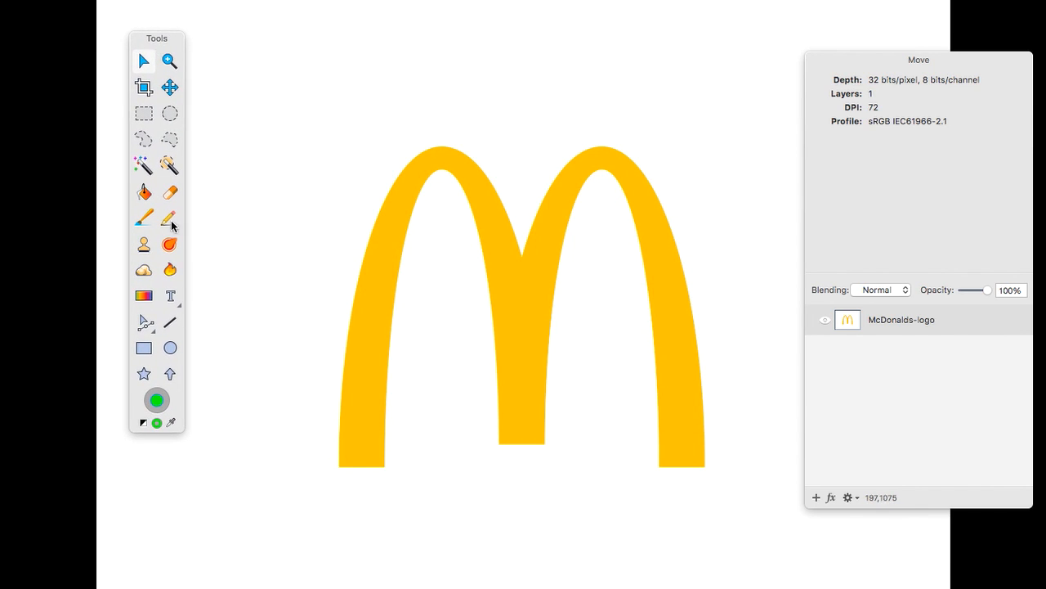
- Start a Bezier Pen path with straight segments along the logo's outer edge, from the left foot over both peaks and the central notch to the right foot
left_click(148, 327)
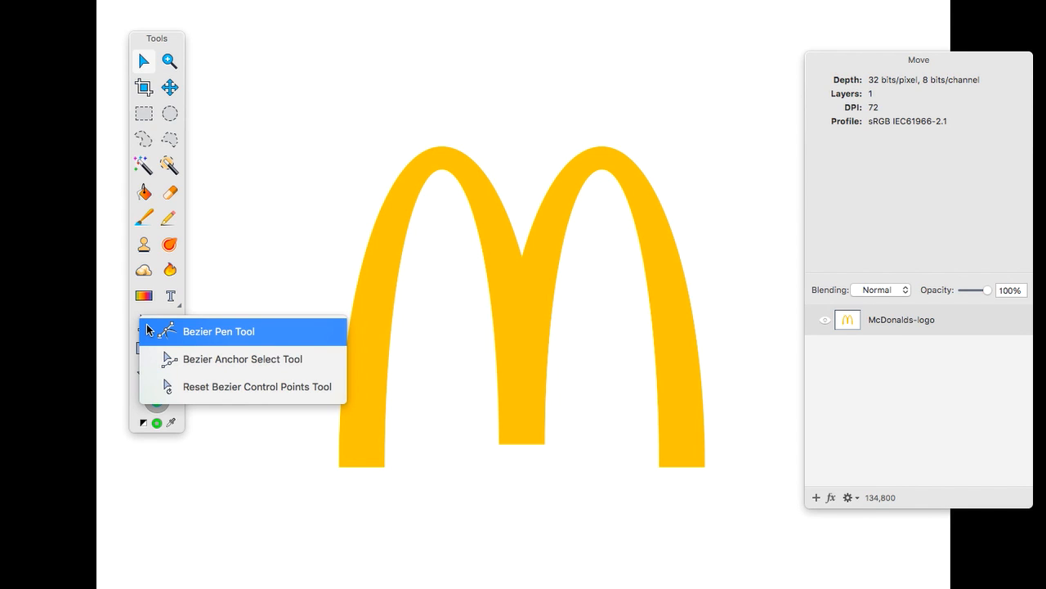
left_click(211, 335)
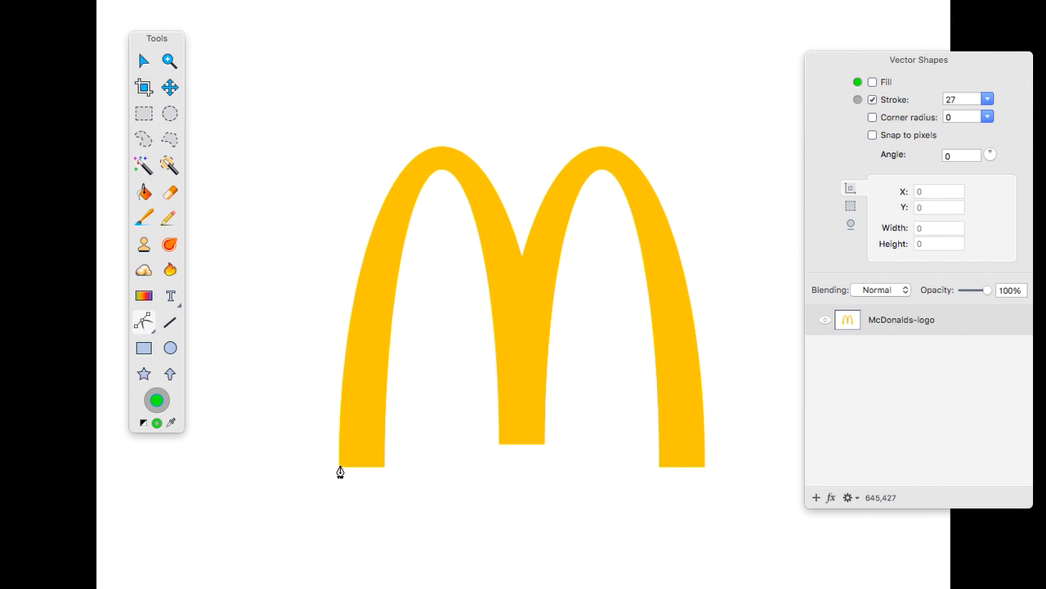
left_click(340, 472)
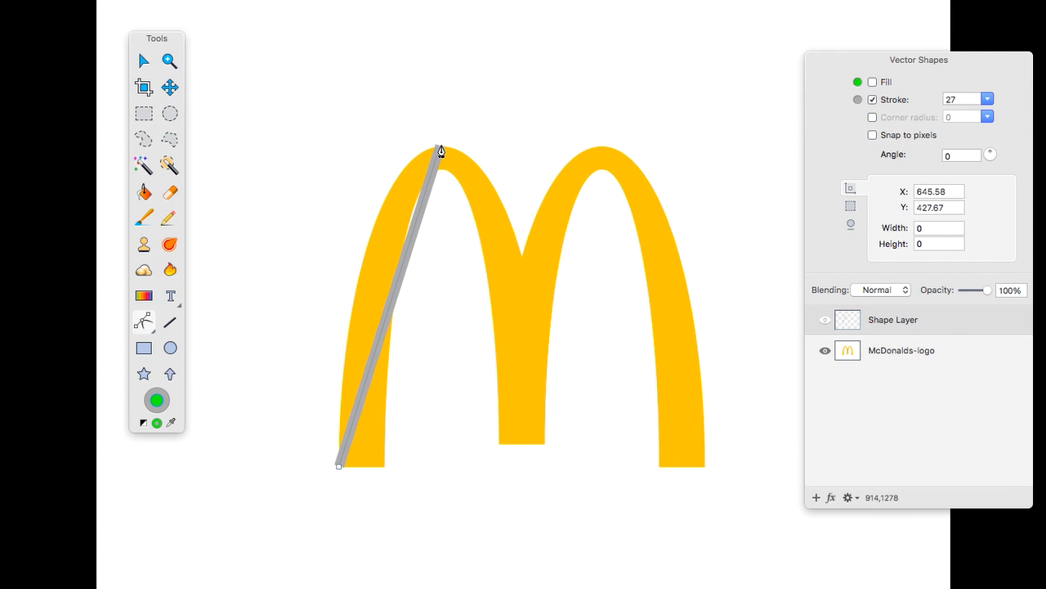
left_click(440, 151)
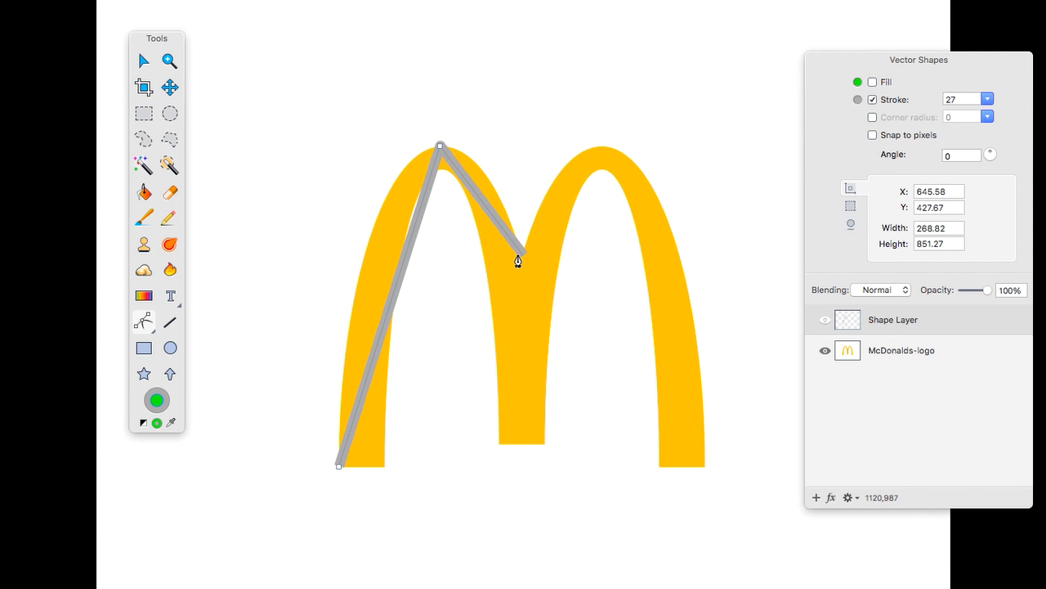
left_click(523, 255)
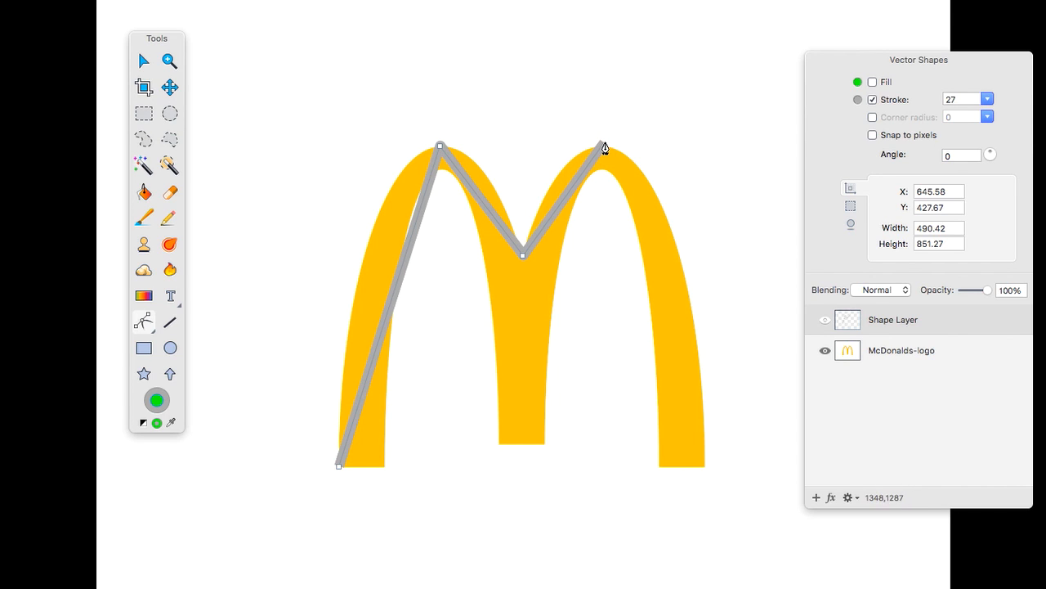
left_click(604, 146)
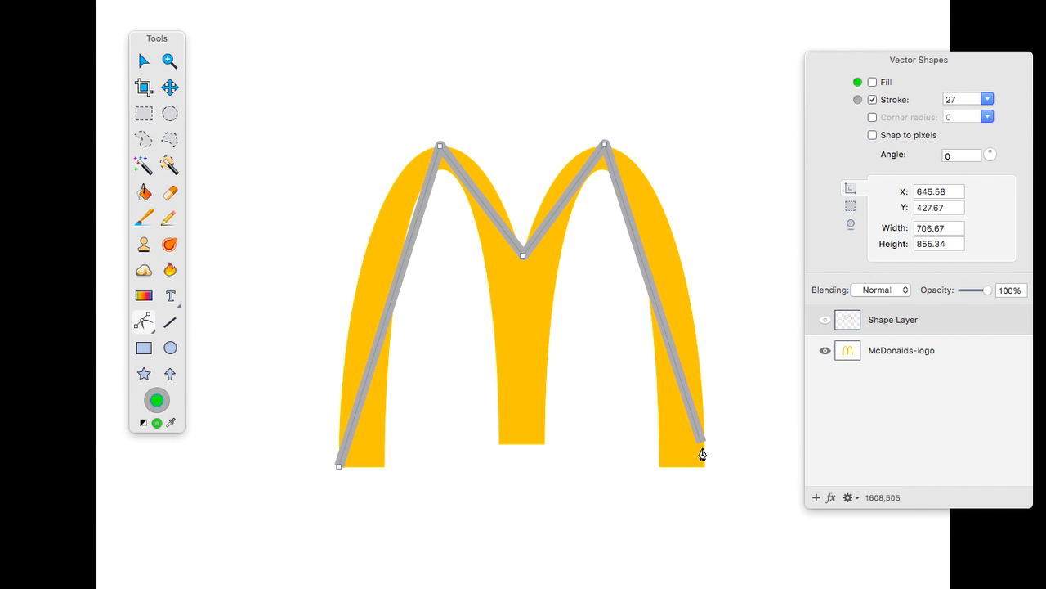
left_click(704, 468)
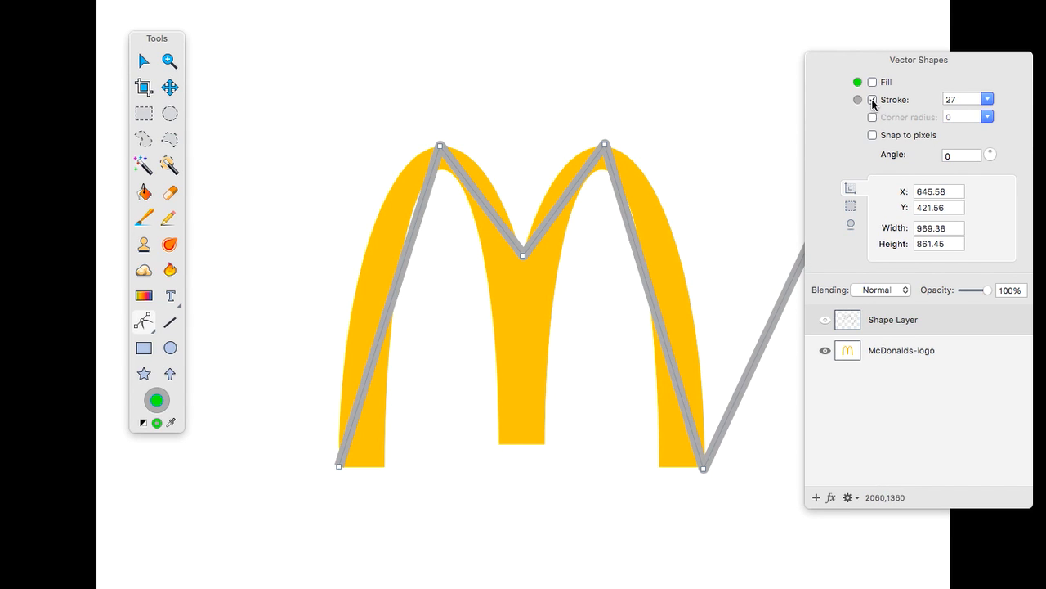
- Set the path's stroke width to 10 and move the properties palette farther away from the logo
left_click(987, 99)
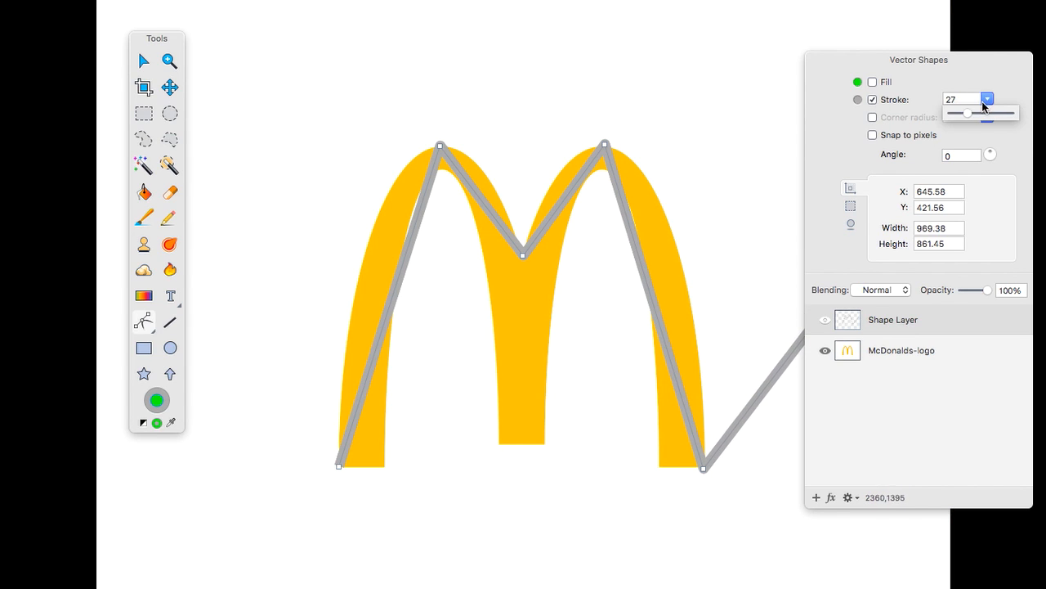
left_click_drag(969, 119, 958, 119)
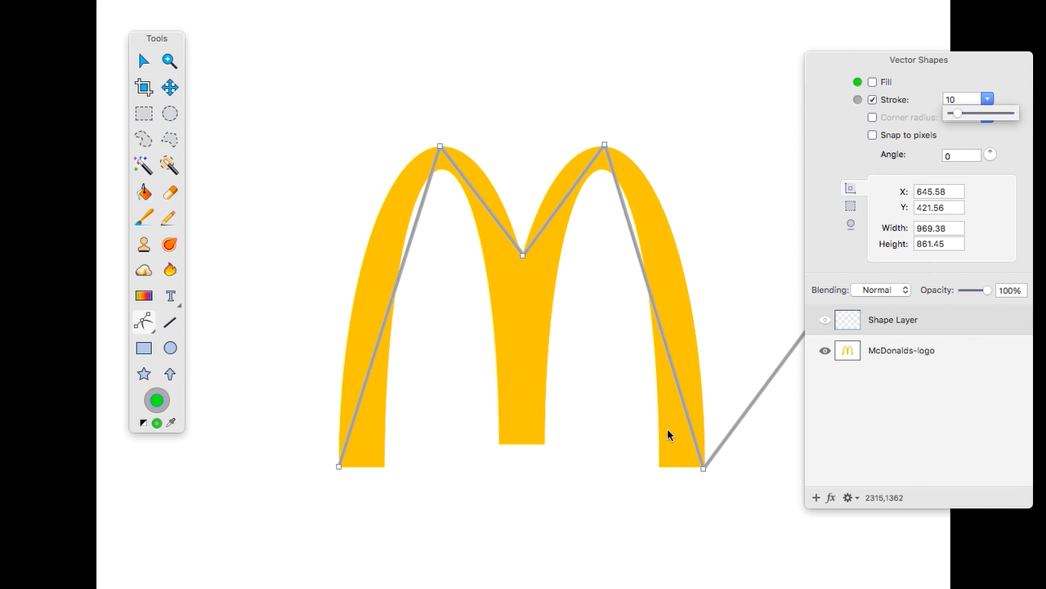
left_click_drag(908, 64, 996, 58)
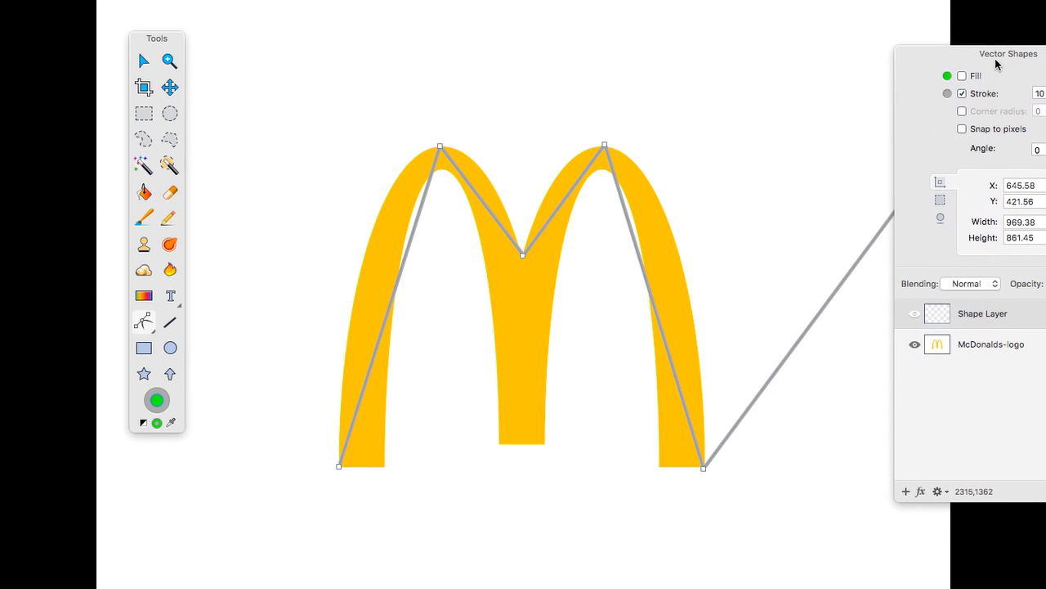
- Continue the path through the inner corners, inner arch peaks and middle leg, and close it at the left foot's starting point
left_click(661, 468)
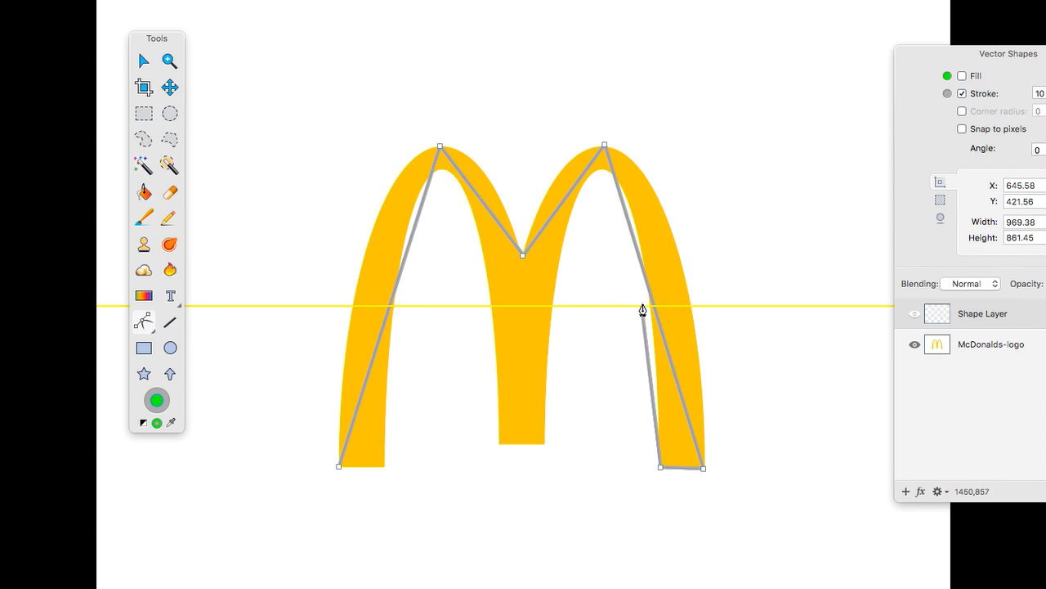
left_click(602, 172)
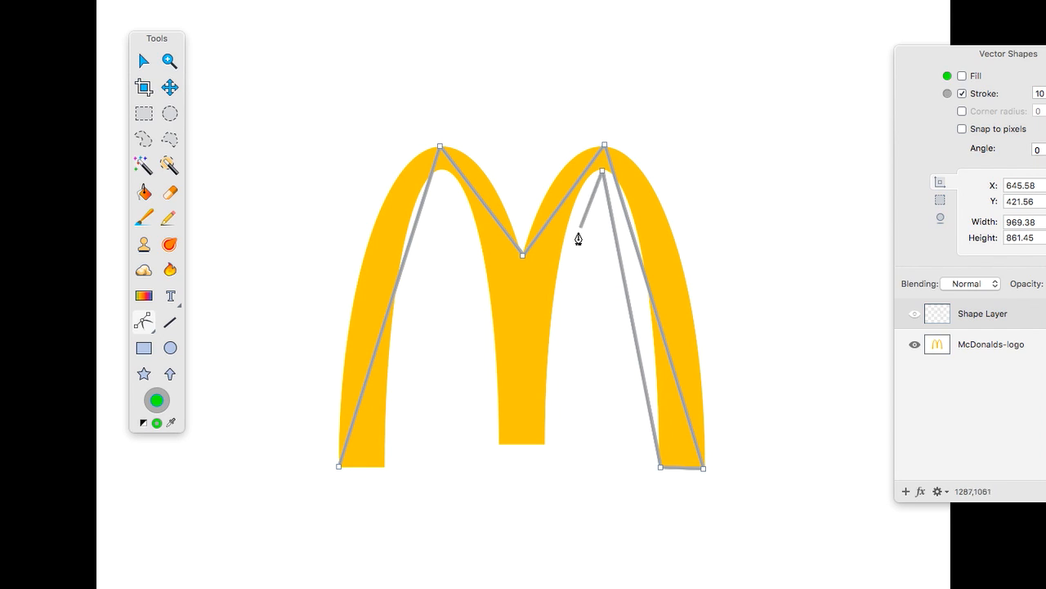
left_click(544, 444)
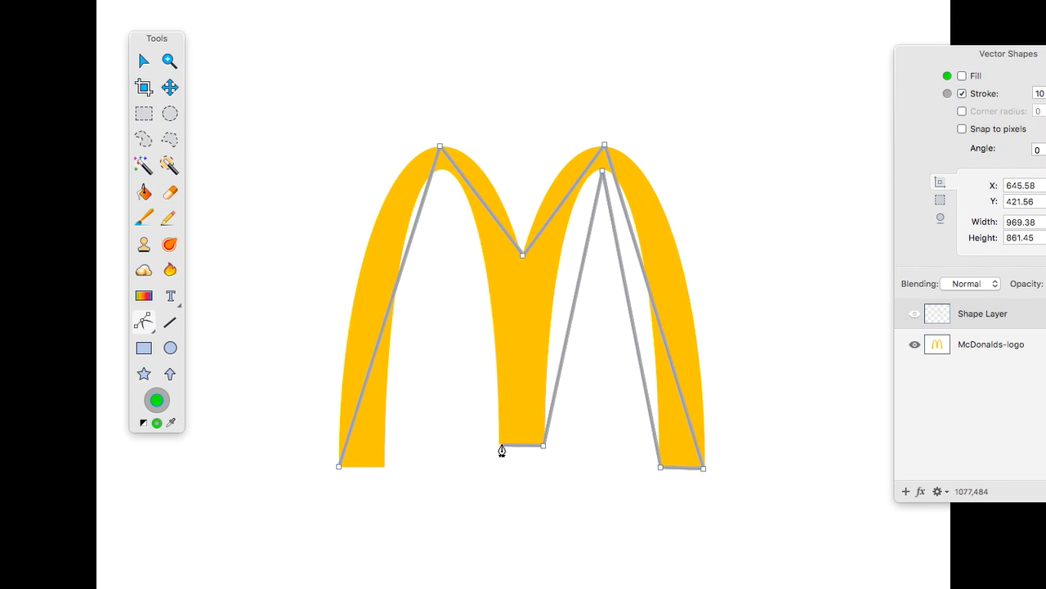
left_click(499, 445)
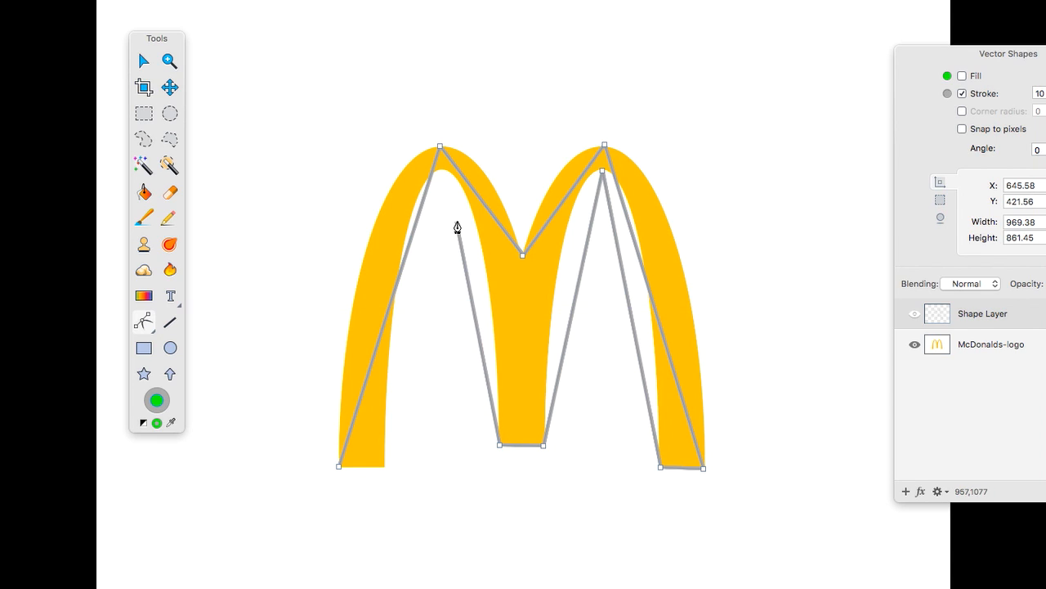
left_click(441, 170)
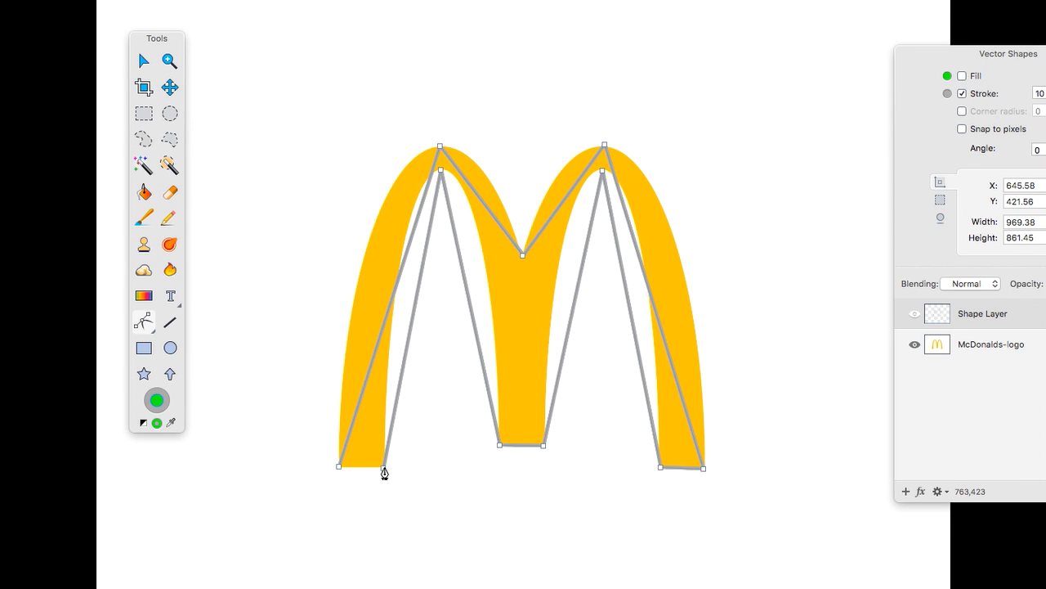
left_click(339, 467)
- Pull out curve handles on the outer and inner peak anchors of both arches with the Reset Bezier Control Points Tool
left_click(144, 324)
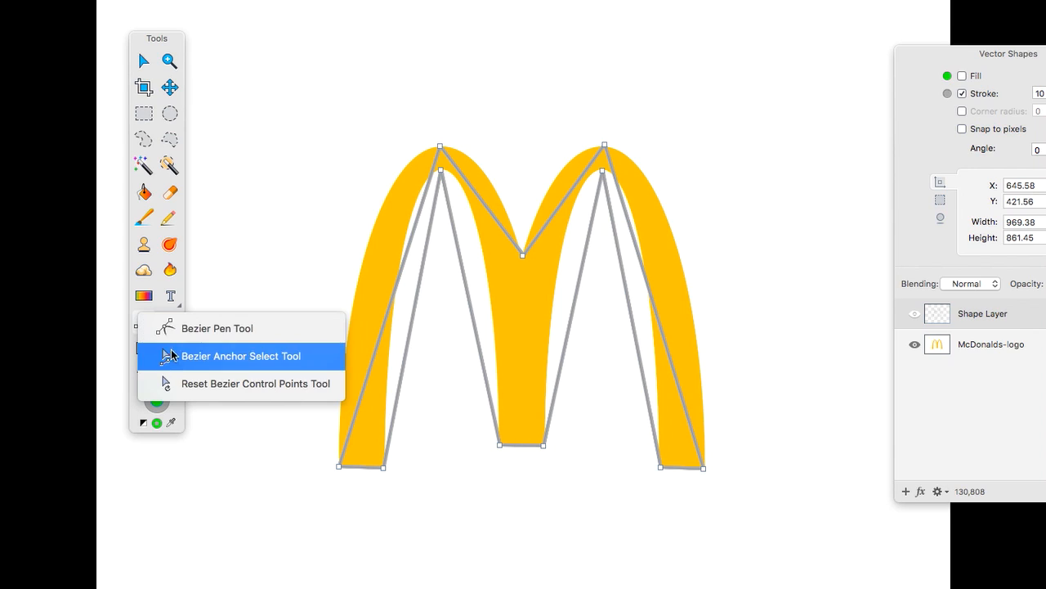
left_click(196, 384)
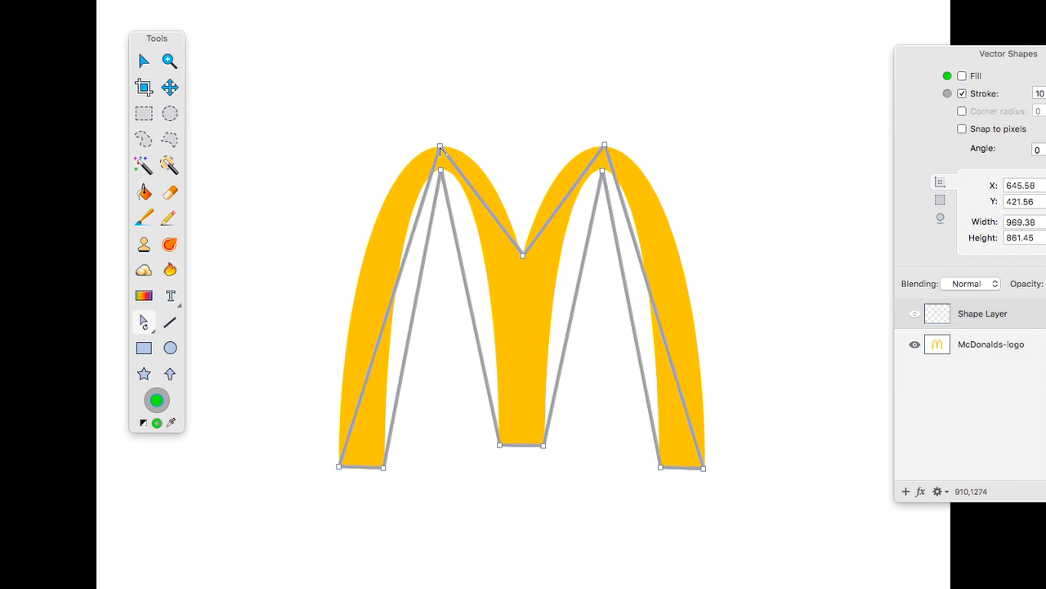
left_click_drag(440, 149, 378, 152)
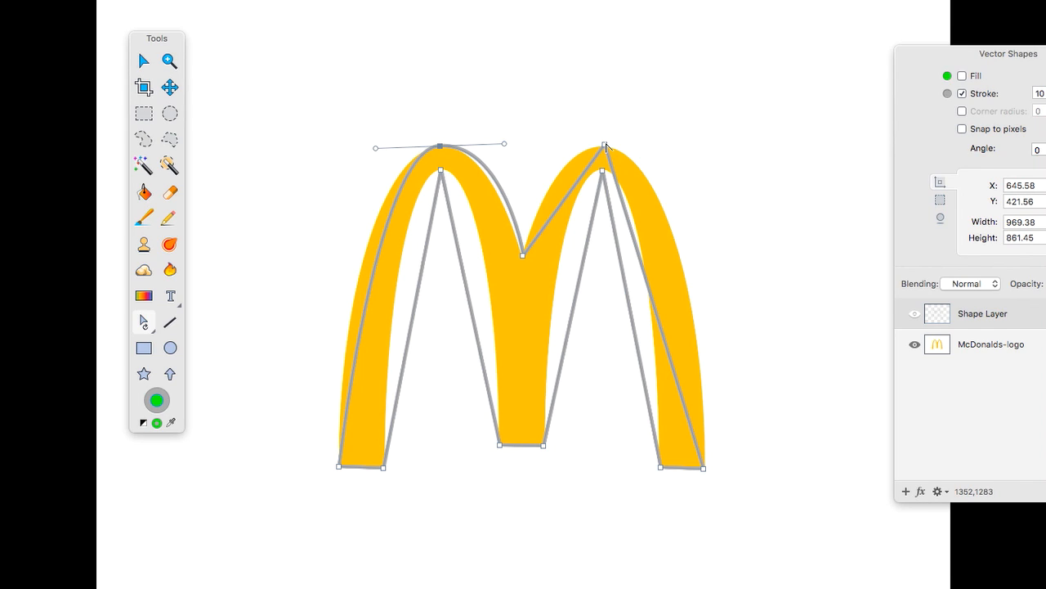
left_click_drag(605, 146, 544, 164)
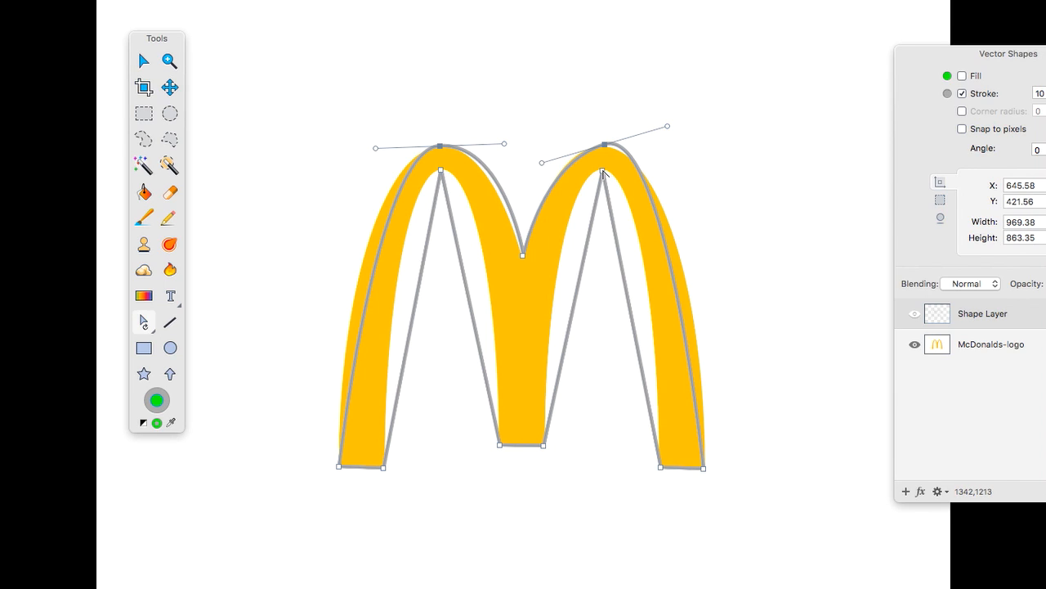
left_click_drag(602, 172, 639, 166)
left_click_drag(650, 161, 659, 164)
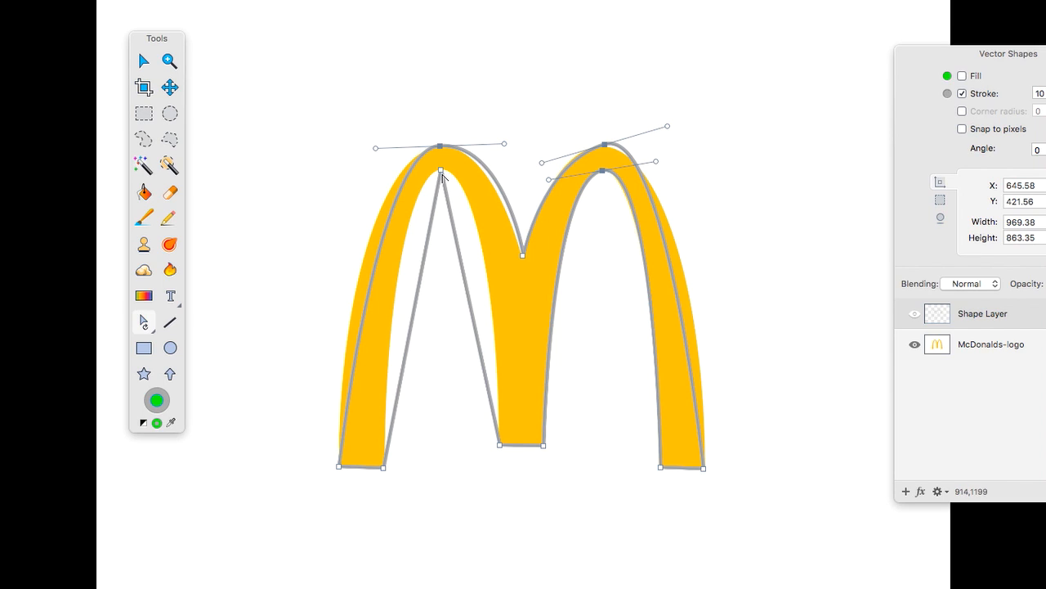
left_click_drag(441, 173, 496, 160)
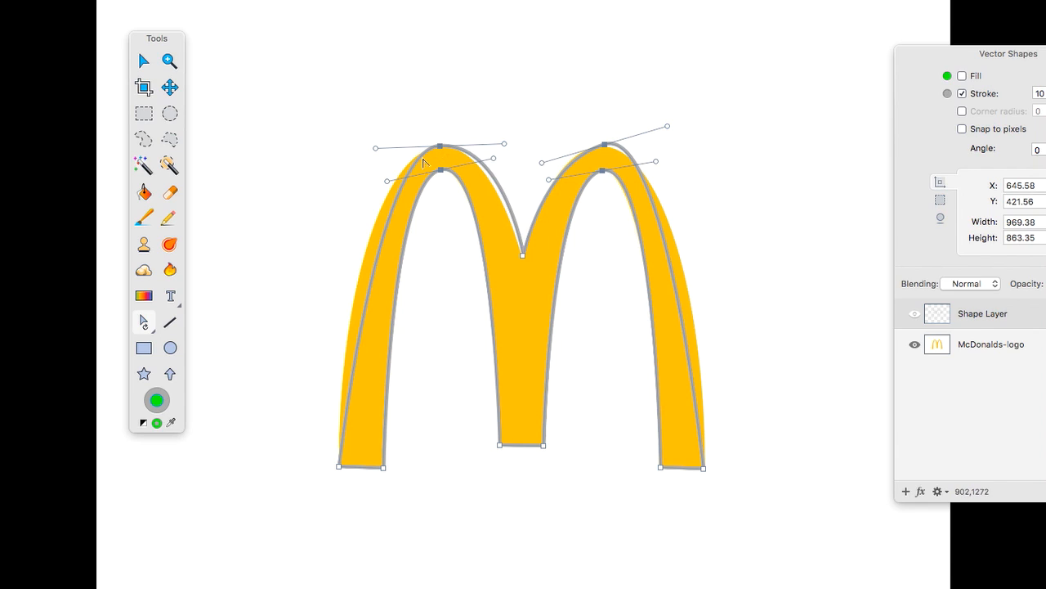
- Choose the Bezier Anchor Select Tool, then reselect the traced M outline with the Move tool
left_click(147, 327)
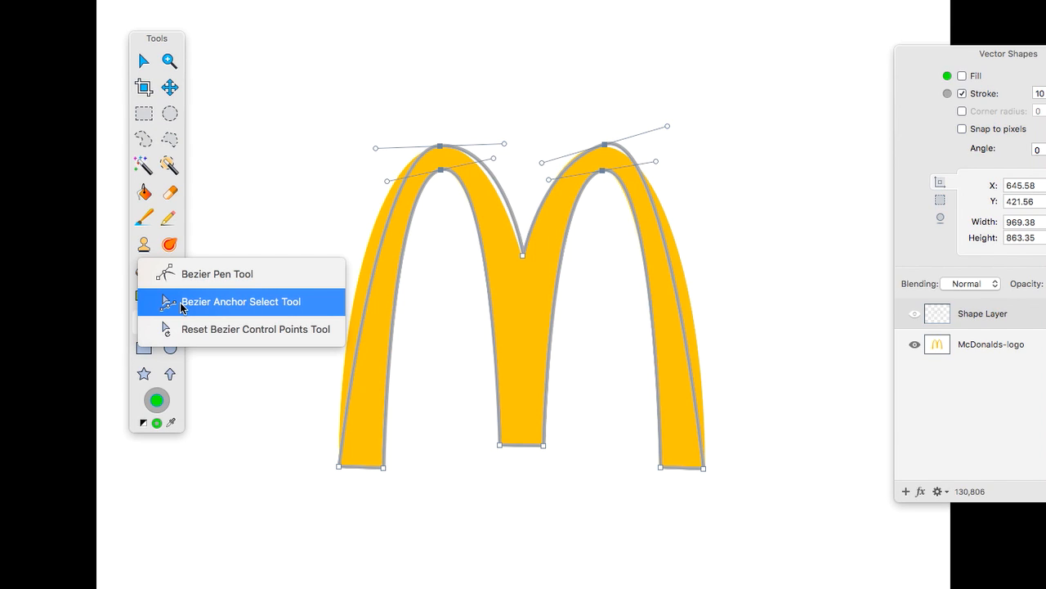
left_click(182, 304)
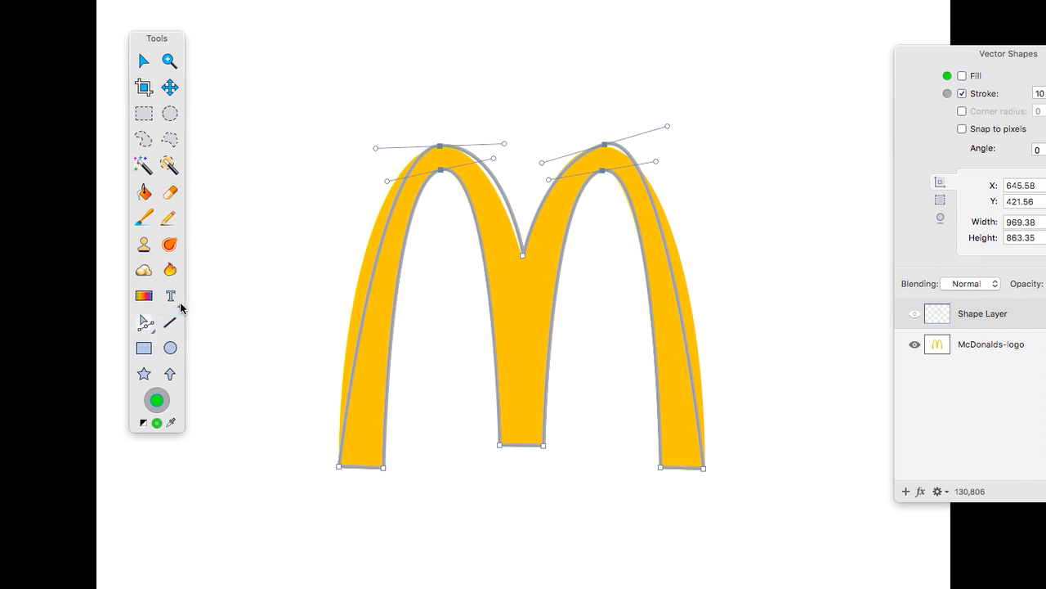
left_click(376, 154)
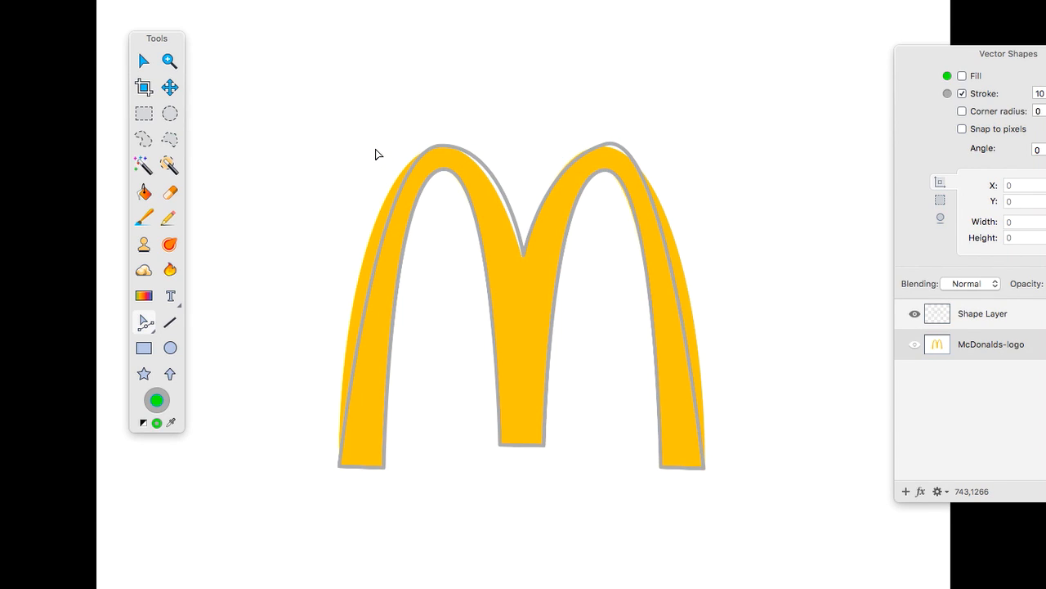
left_click(439, 148)
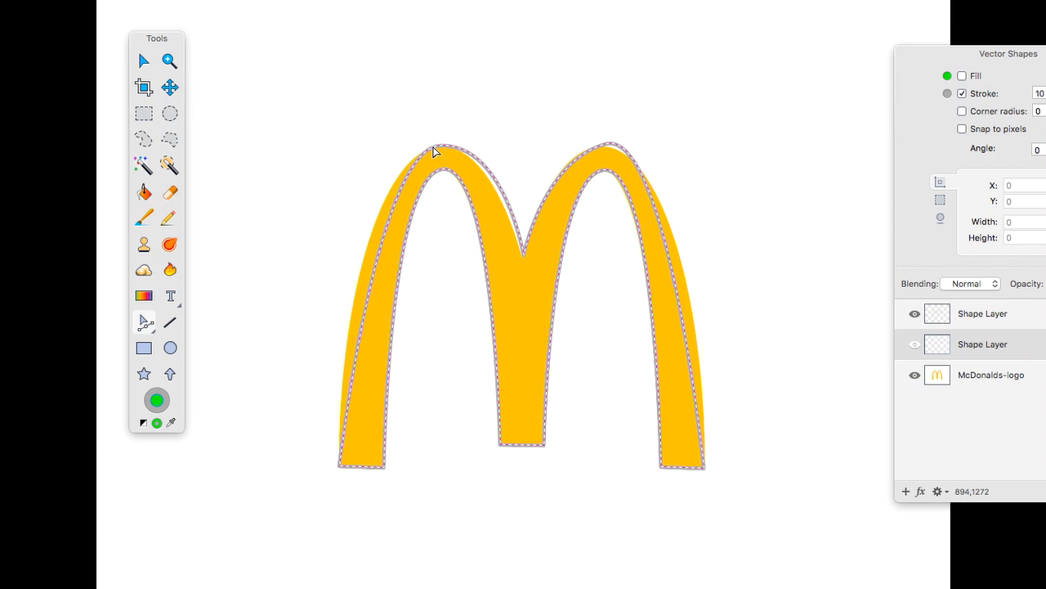
left_click(145, 62)
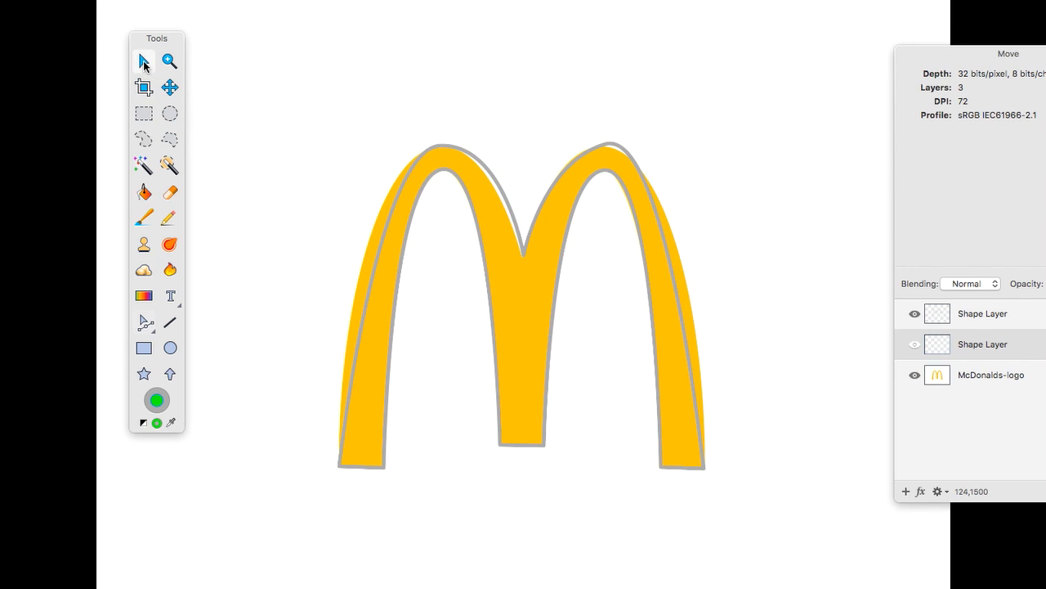
left_click(438, 145)
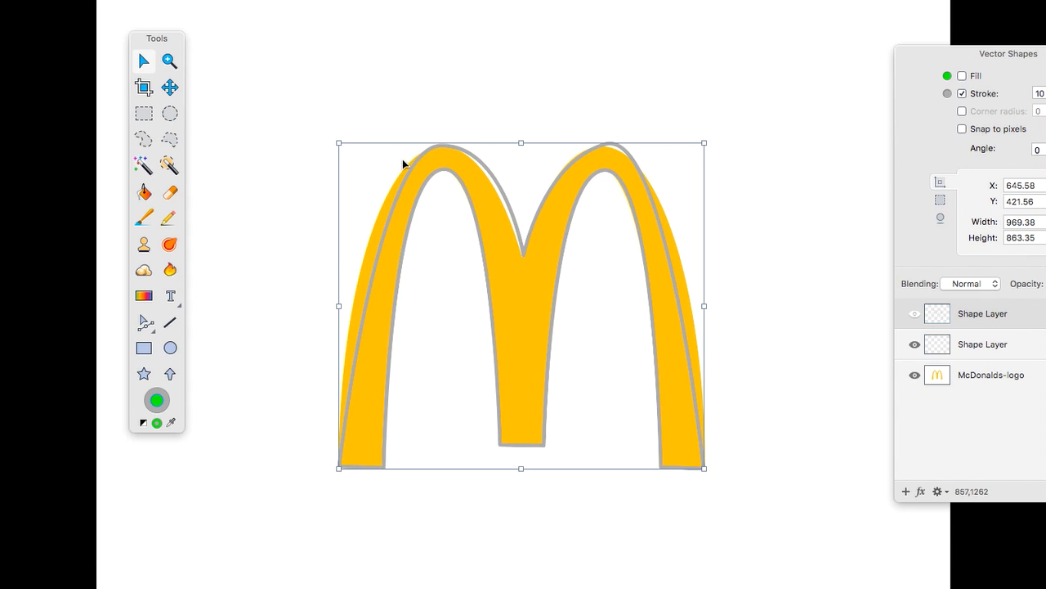
- Adjust both handles of the left arch's outer peak anchor with the Bezier Anchor Select Tool to fit the curve to the logo's edge
left_click_drag(145, 324, 169, 330)
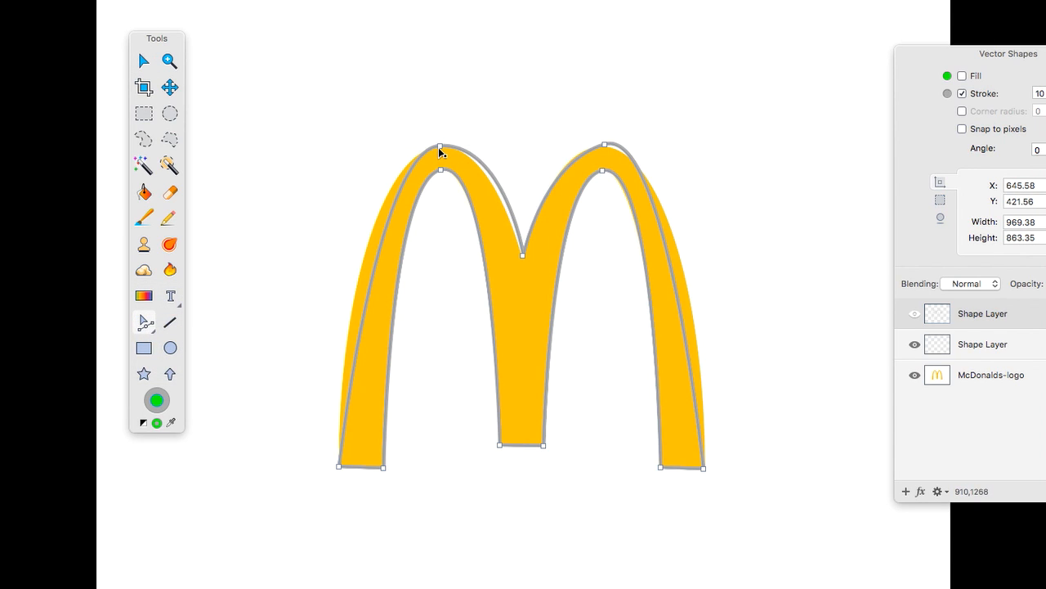
left_click(442, 144)
scroll(381, 156, "up", 5)
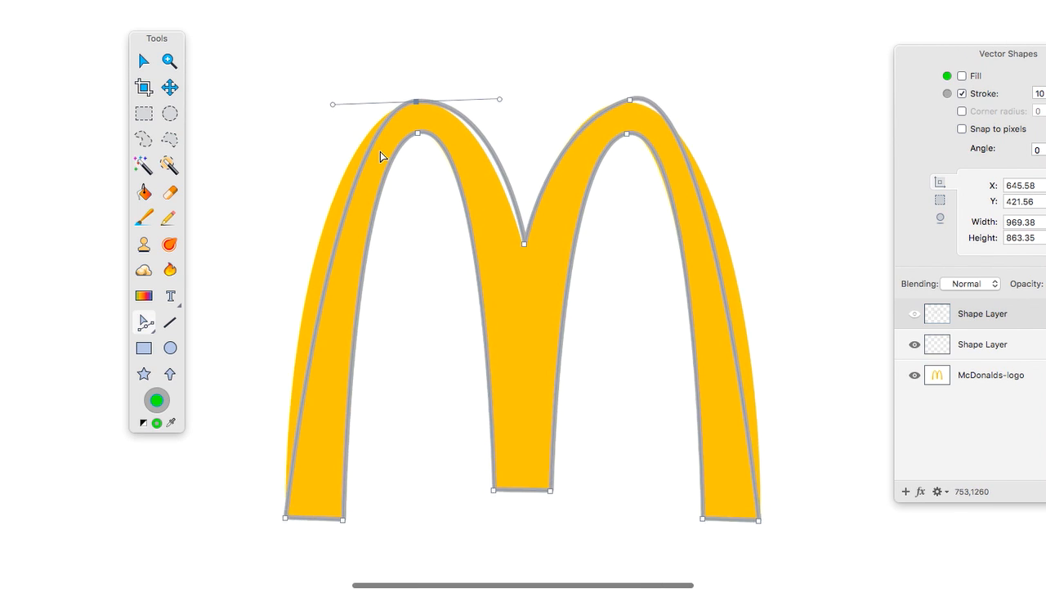
scroll(380, 151, "up", 1)
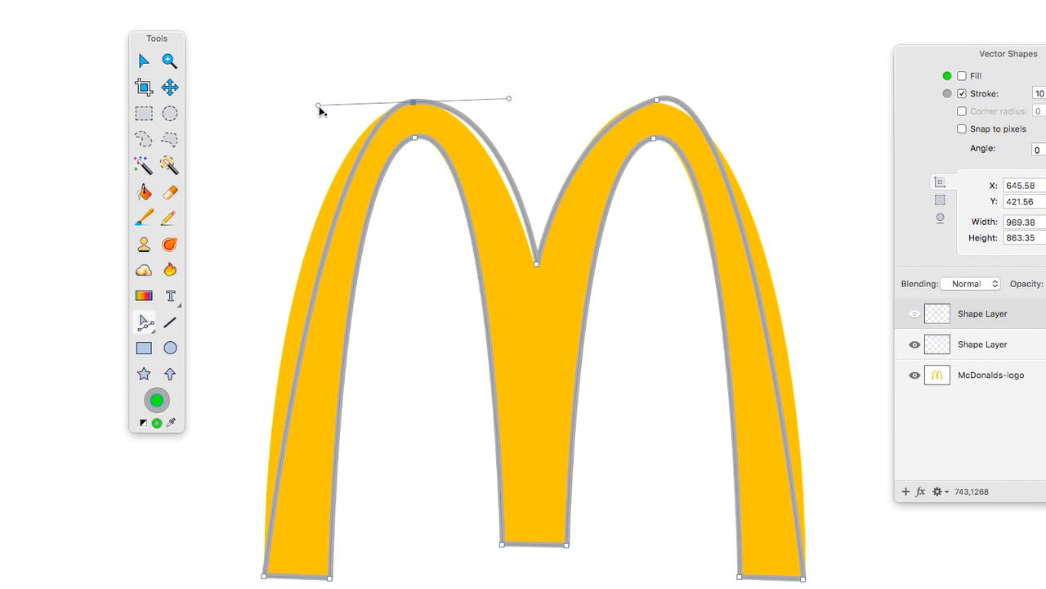
left_click_drag(320, 110, 275, 122)
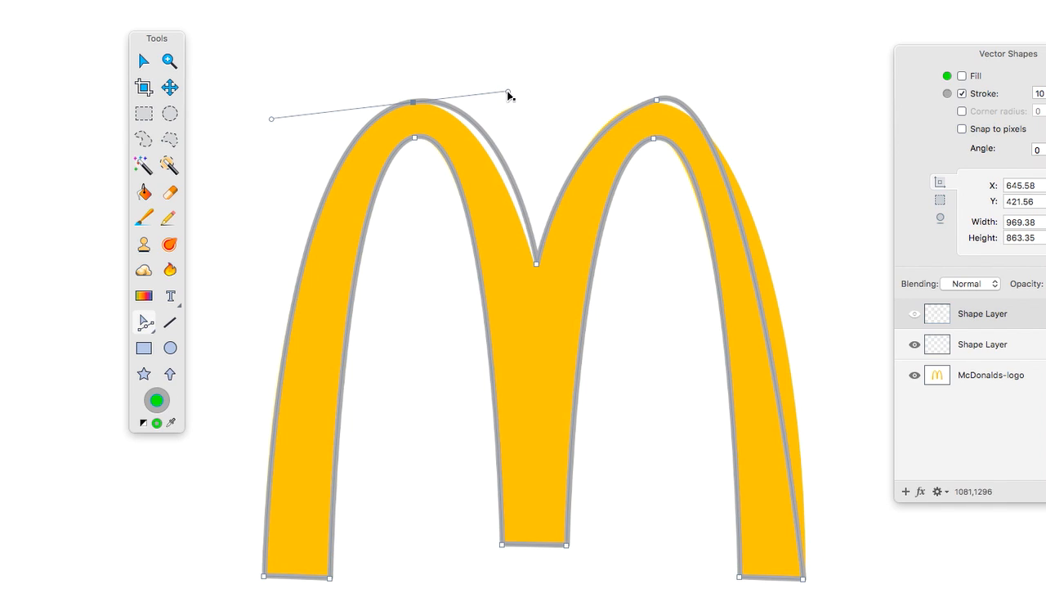
left_click_drag(509, 93, 496, 96)
scroll(649, 163, "right", 3)
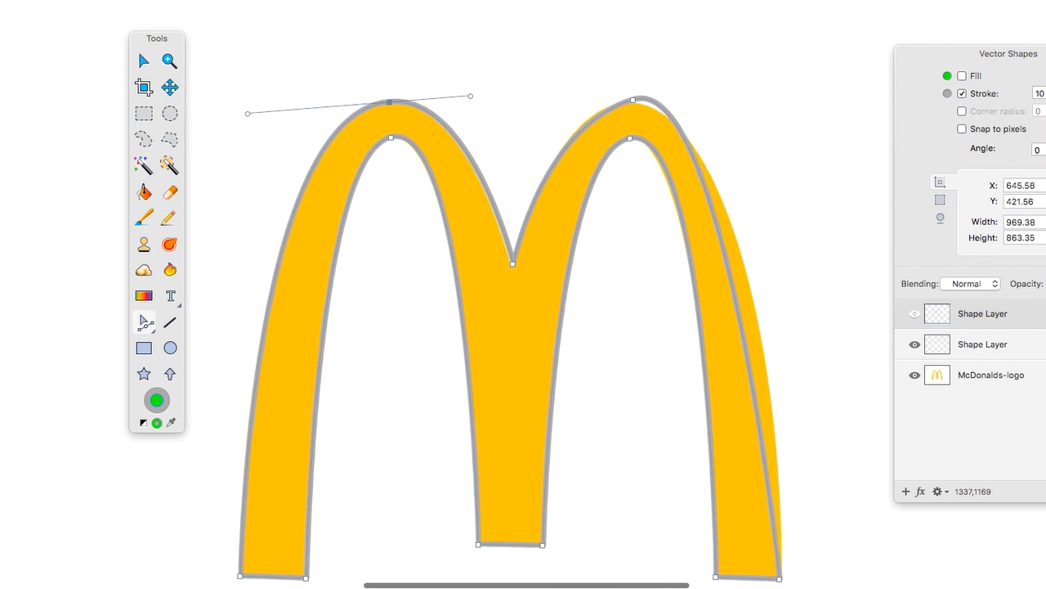
scroll(641, 155, "right", 5)
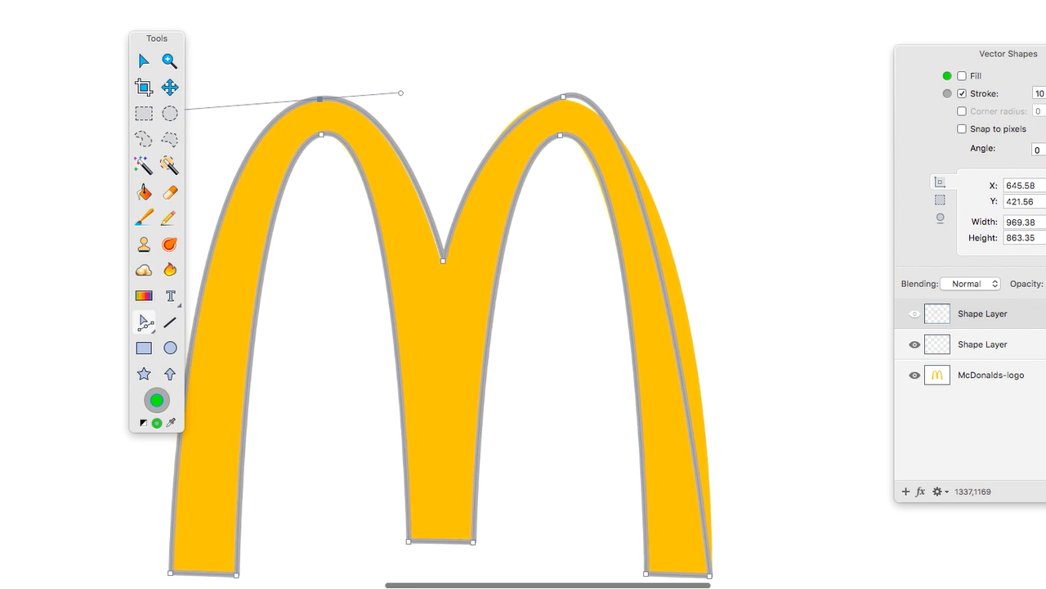
- Adjust both handles of the right arch's outer peak anchor and nudge the anchor down to fit the curve to the logo's edge
left_click(559, 97)
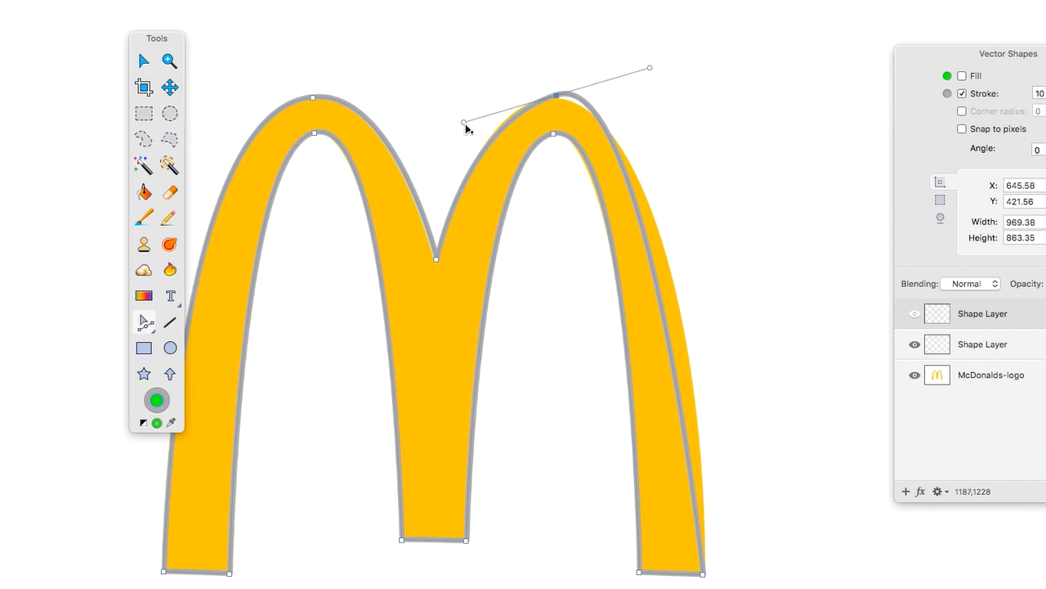
left_click_drag(465, 122, 464, 118)
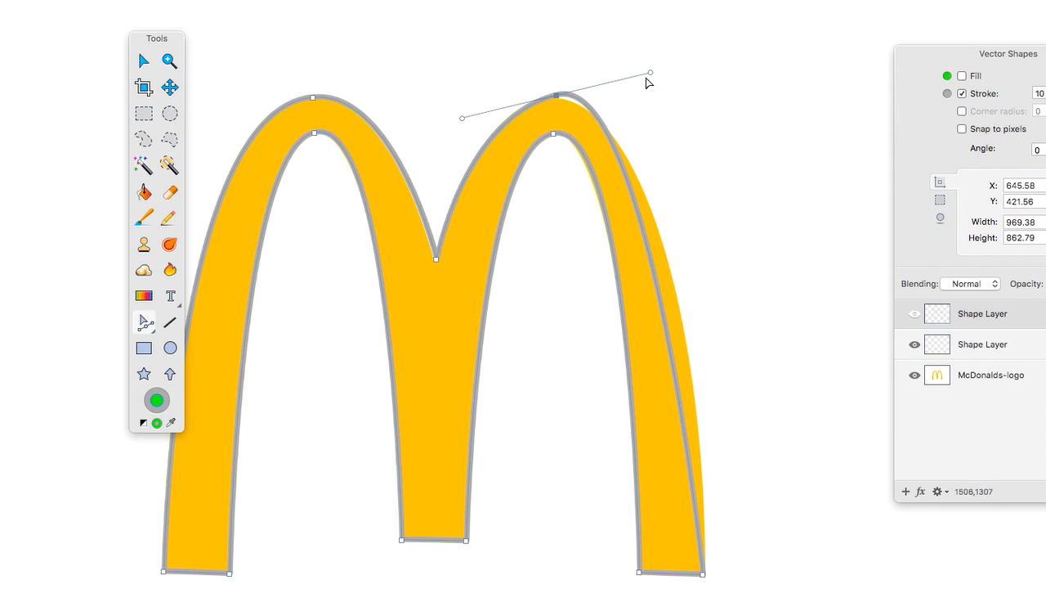
left_click_drag(651, 74, 692, 103)
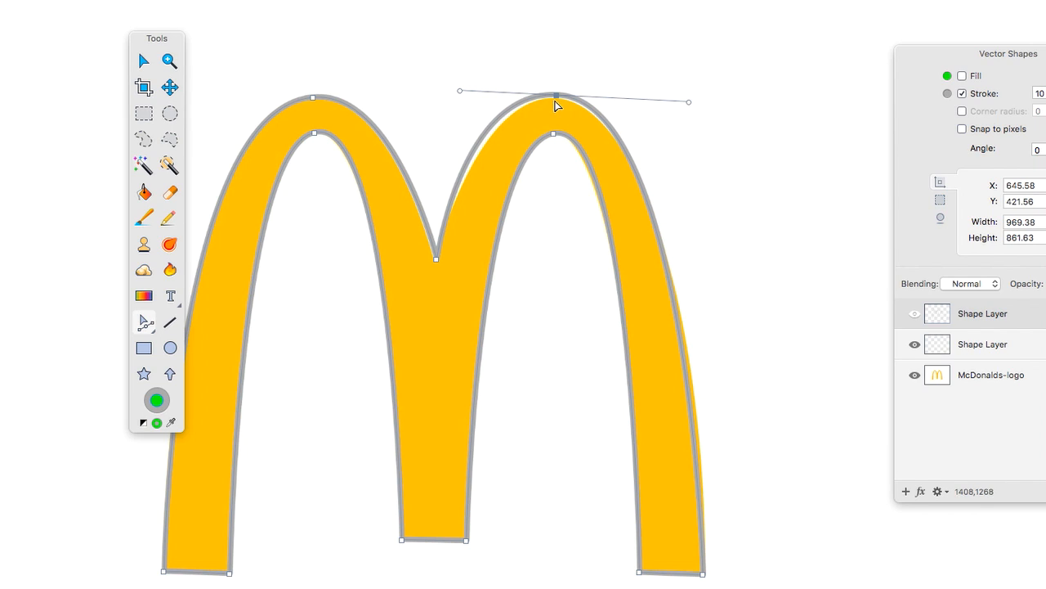
left_click_drag(461, 91, 460, 97)
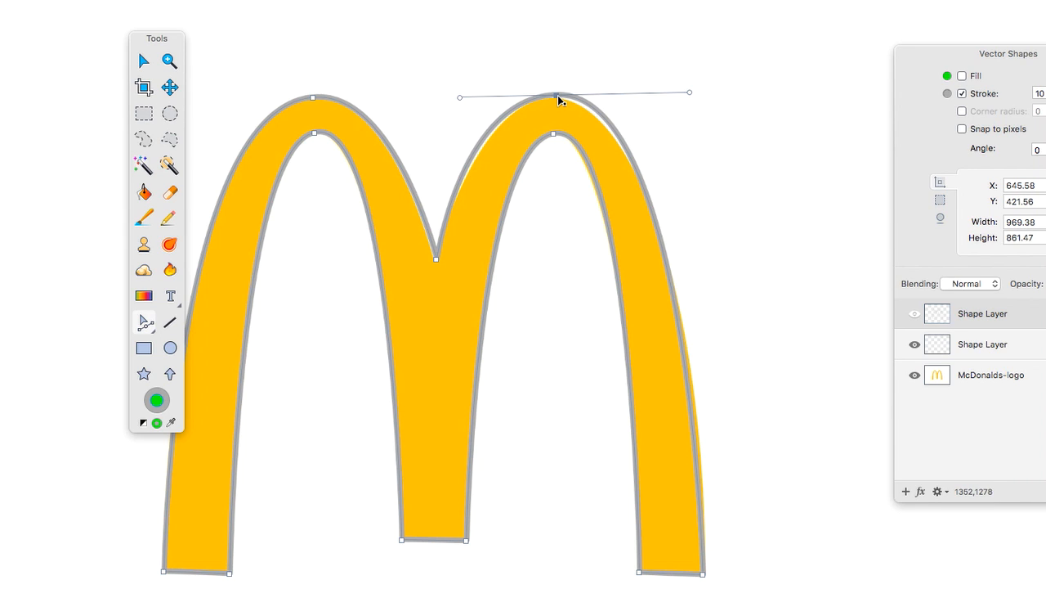
mouse_move(558, 99)
left_mouse_down()
mouse_move(542, 94)
mouse_move(558, 99)
left_mouse_up()
scroll(554, 316, "down", 3)
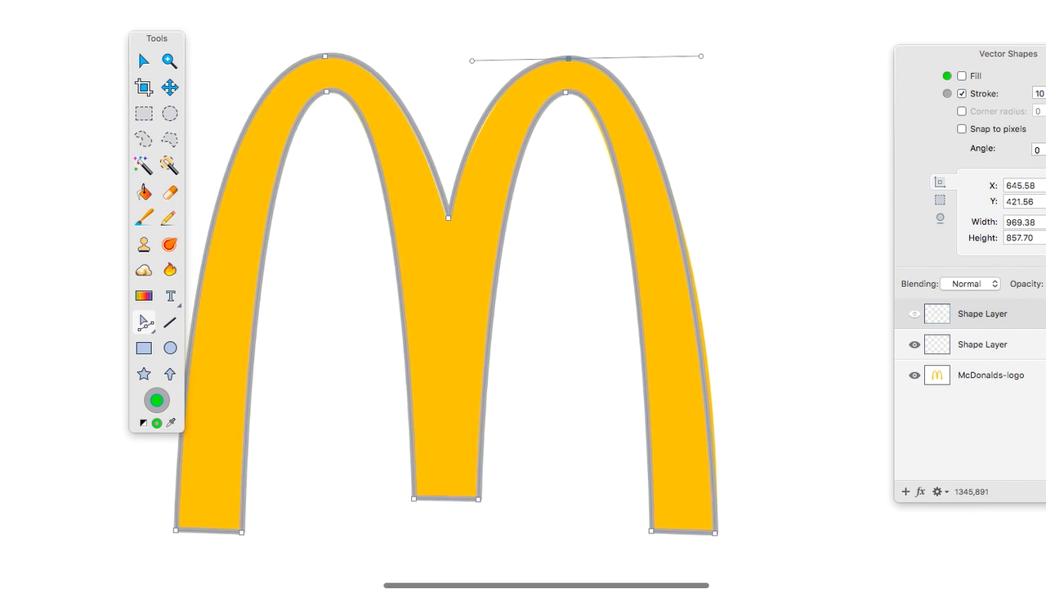
scroll(554, 316, "left", 3)
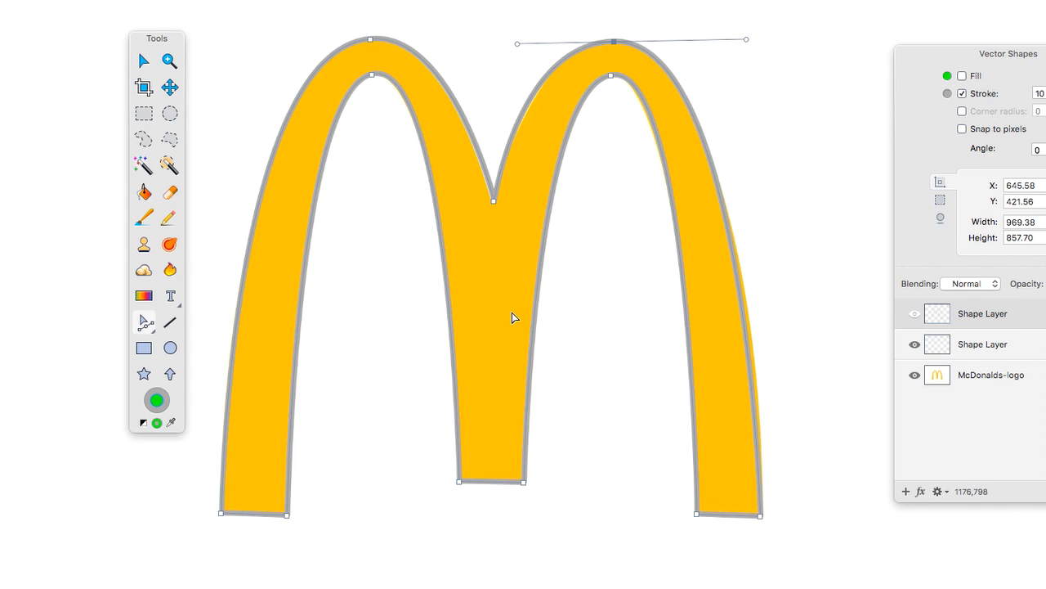
scroll(512, 312, "down", 3)
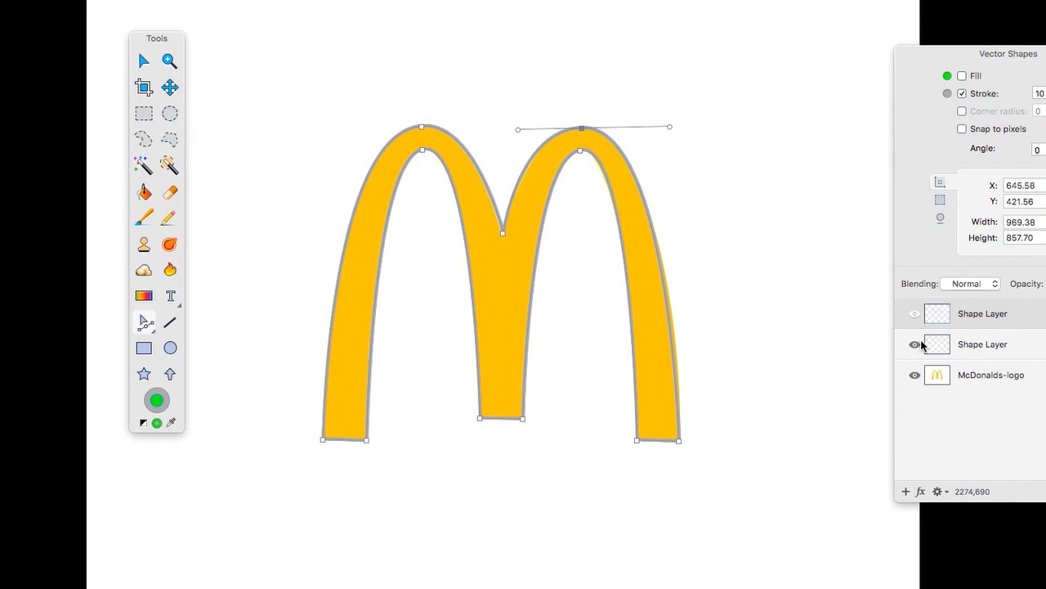
- Check which shape layer holds the traced M by toggling its visibility, and delete the spare Shape Layer beneath it
left_click(916, 315)
left_click(916, 318)
left_click(970, 351)
right_click(969, 351)
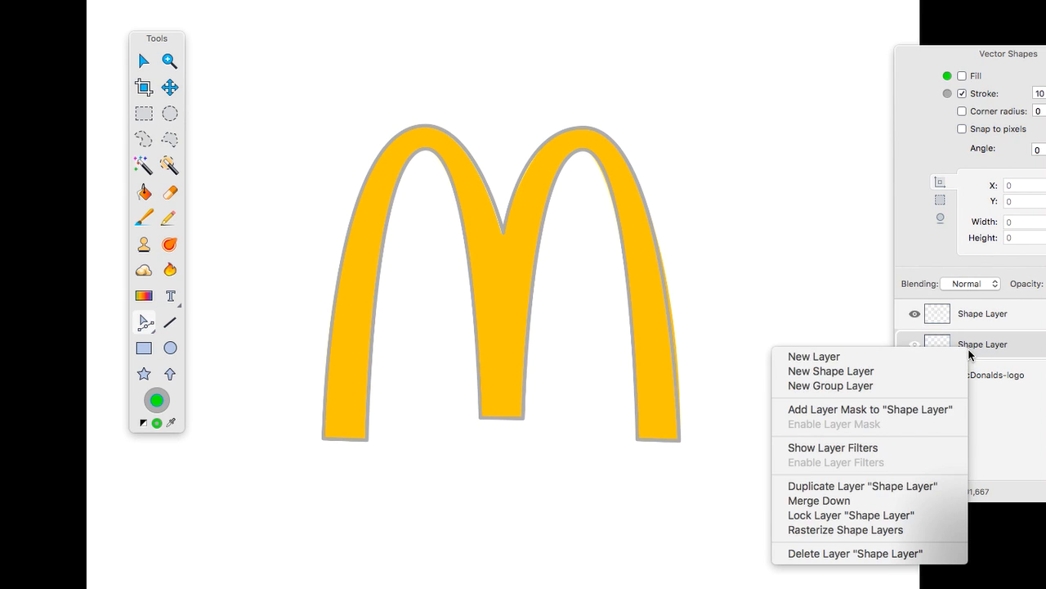
left_click(843, 553)
left_click(915, 317)
left_click(915, 318)
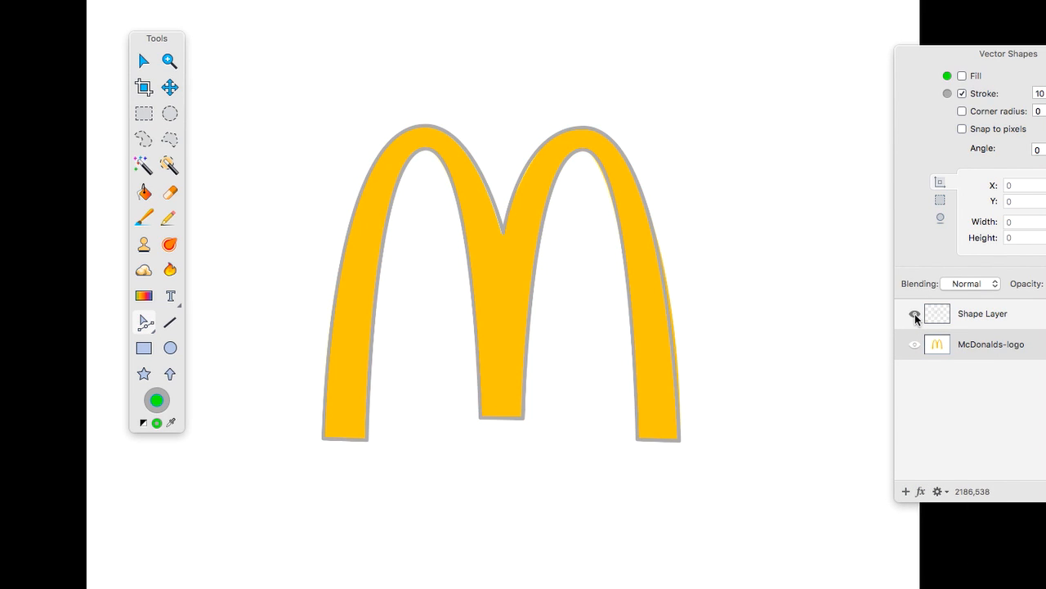
- Rename the traced M's shape layer as outline
double_click(975, 311)
type("ou")
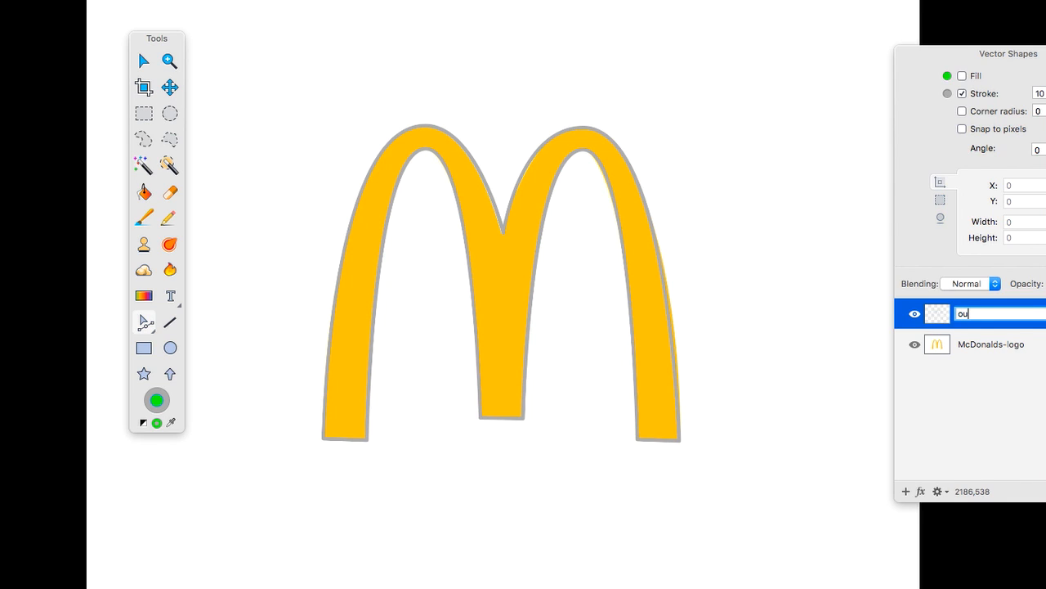
type("tline")
key("Return")
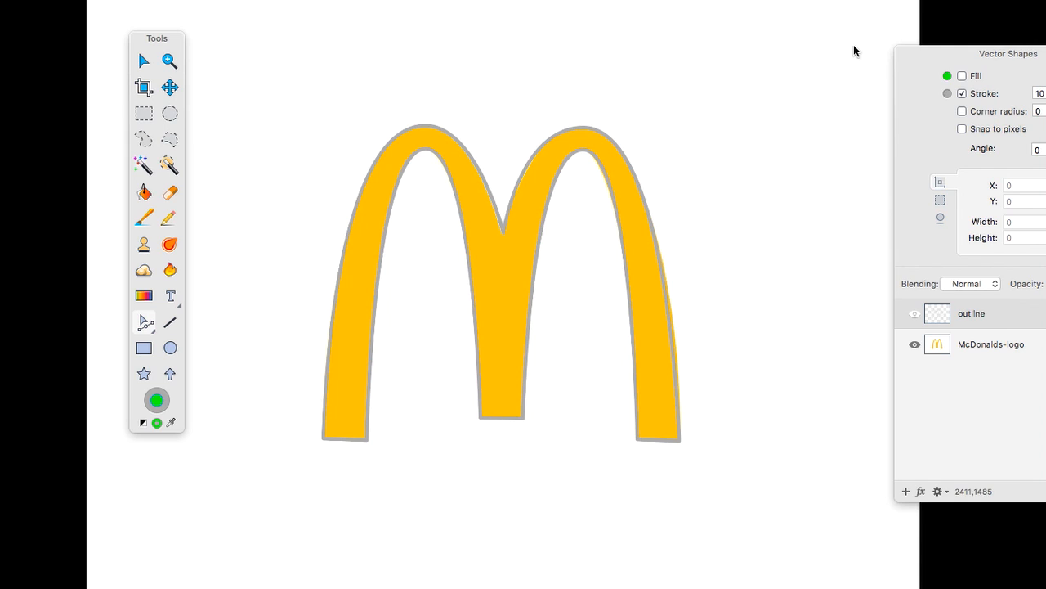
- Move the layers palette fully into view and hide the McDonalds-logo layer so only the outline layer shows
mouse_move(916, 55)
left_mouse_down()
mouse_move(775, 49)
mouse_move(787, 51)
left_mouse_up()
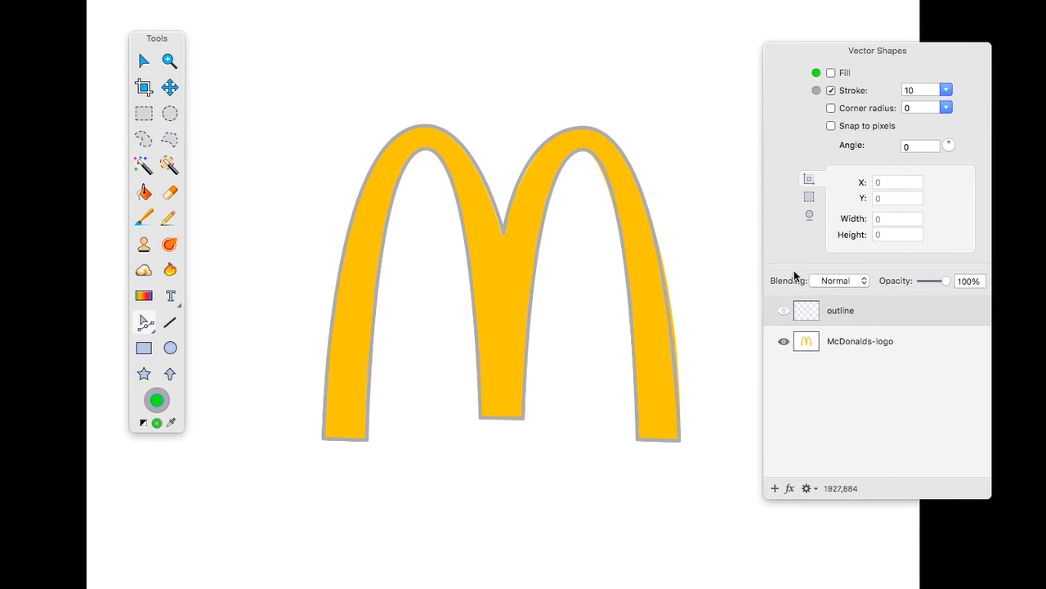
left_click(784, 313)
left_click(784, 313)
left_click(783, 341)
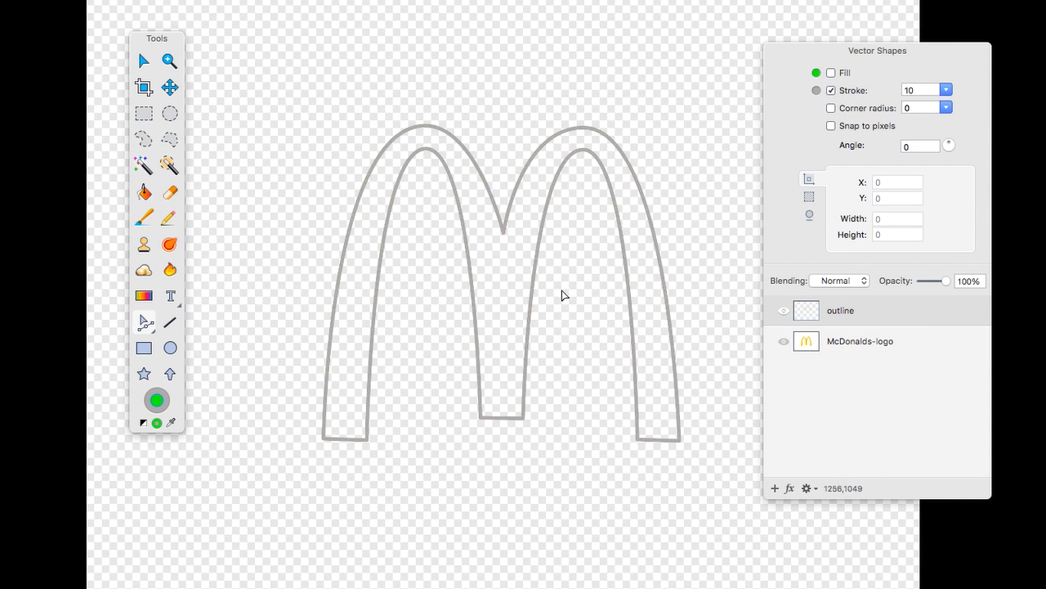
- Select the traced M outline with the Move tool and turn on its fill
key("super+equal")
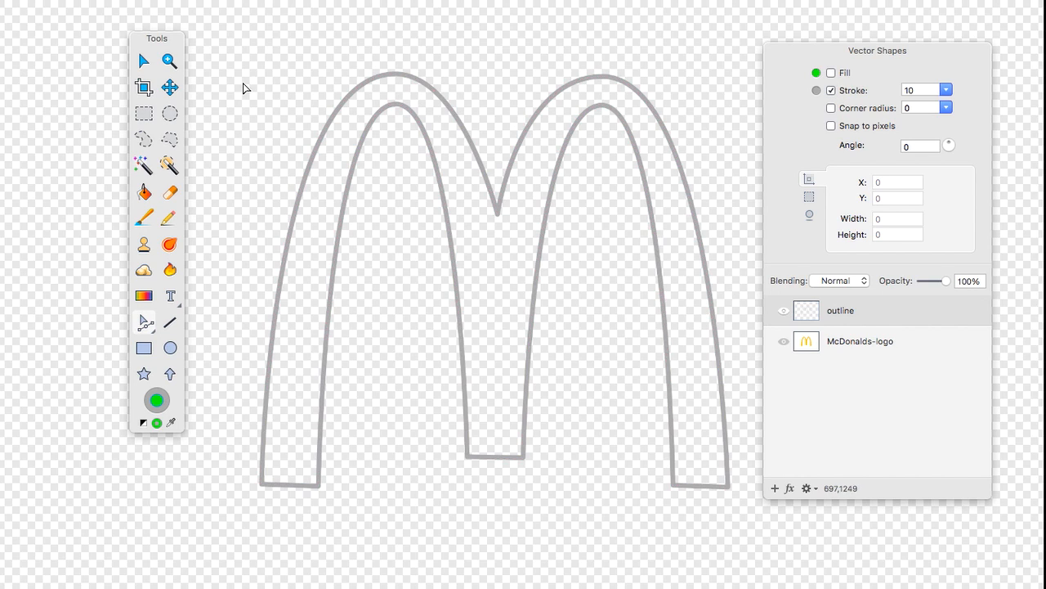
left_click(145, 62)
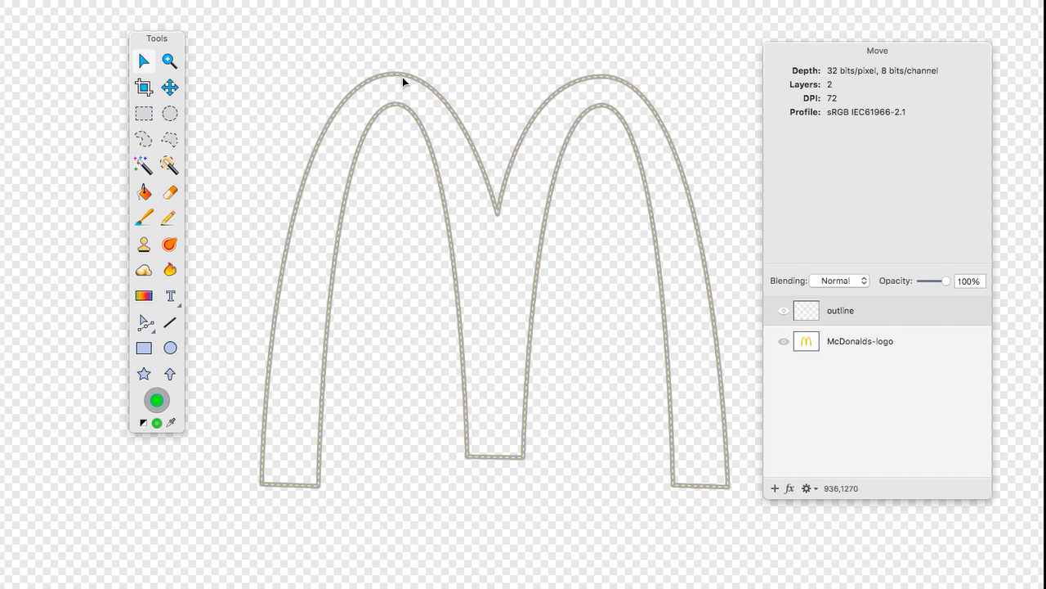
left_click(402, 75)
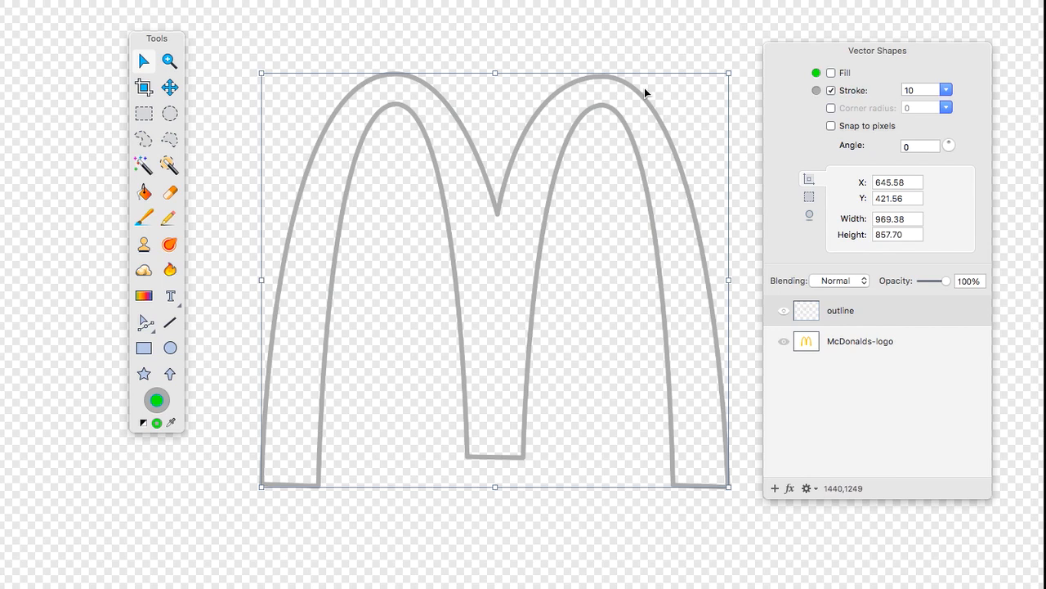
left_click(831, 73)
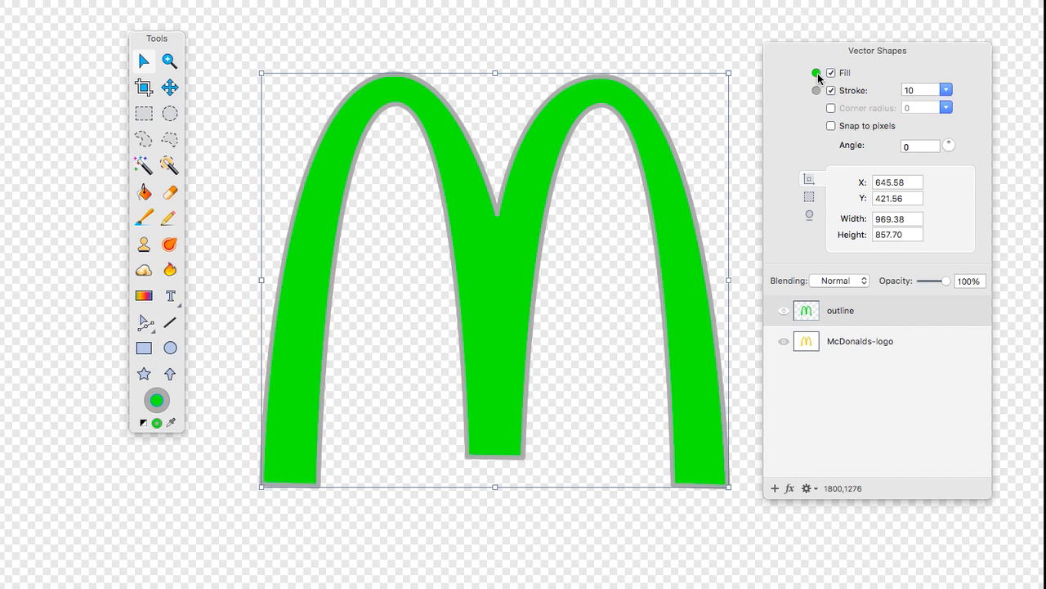
- Set the M shape's fill color to Lemon and turn off its stroke
left_click(816, 73)
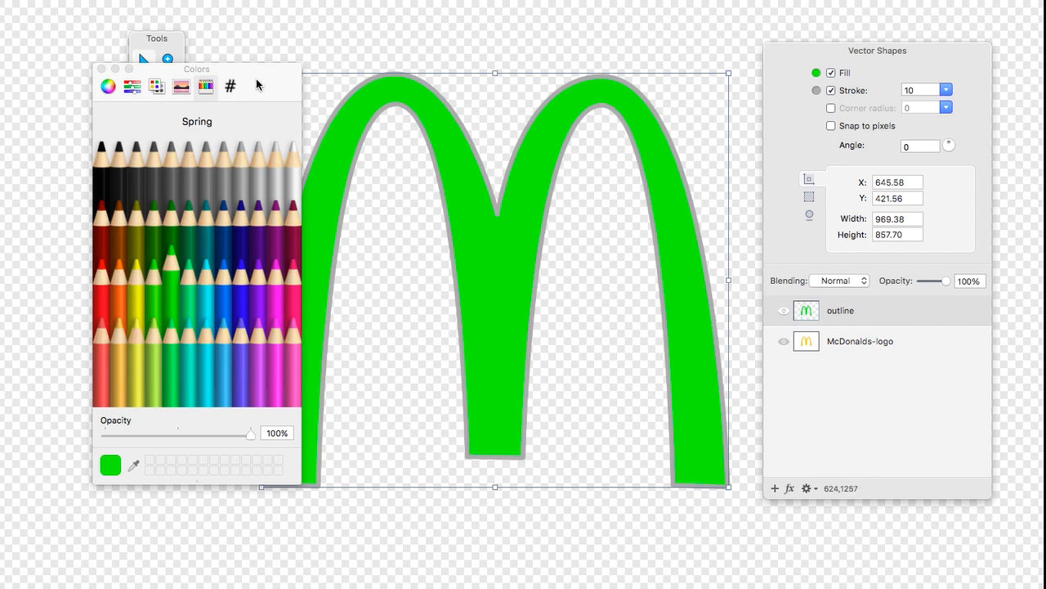
left_click_drag(269, 82, 242, 68)
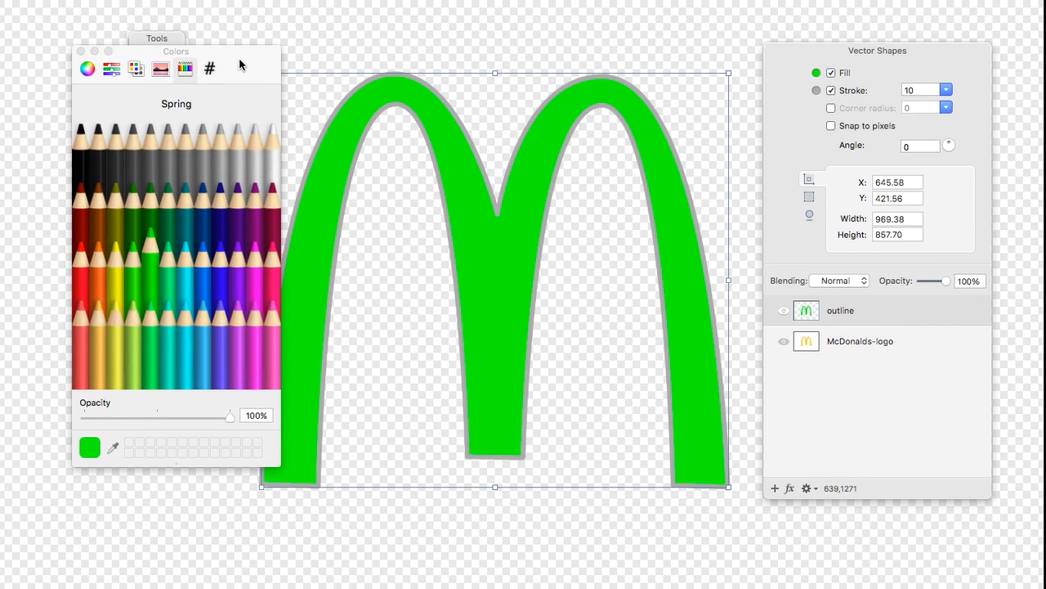
left_click(116, 268)
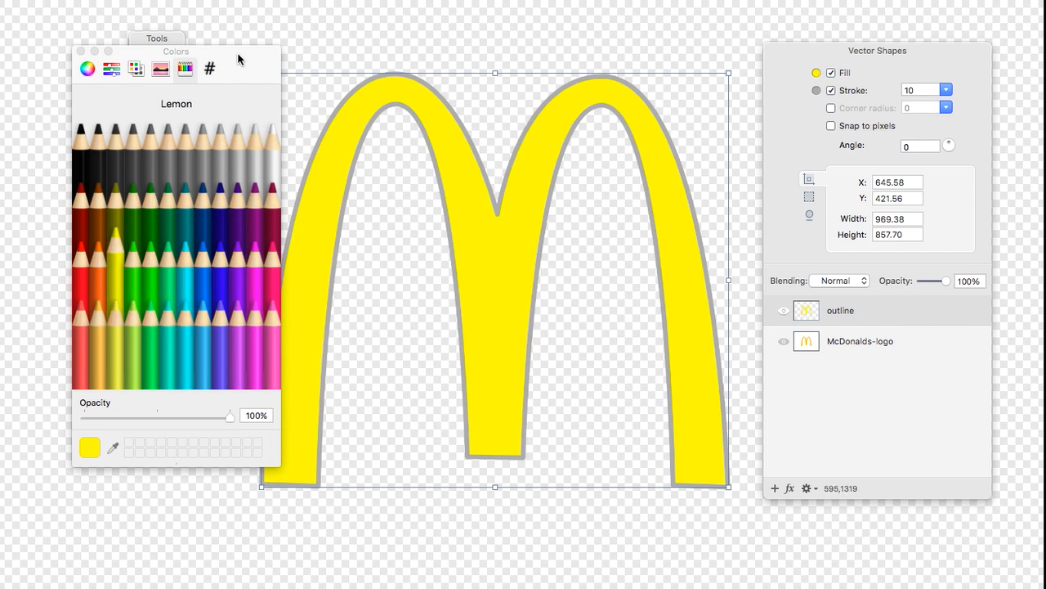
left_click_drag(256, 66, 191, 93)
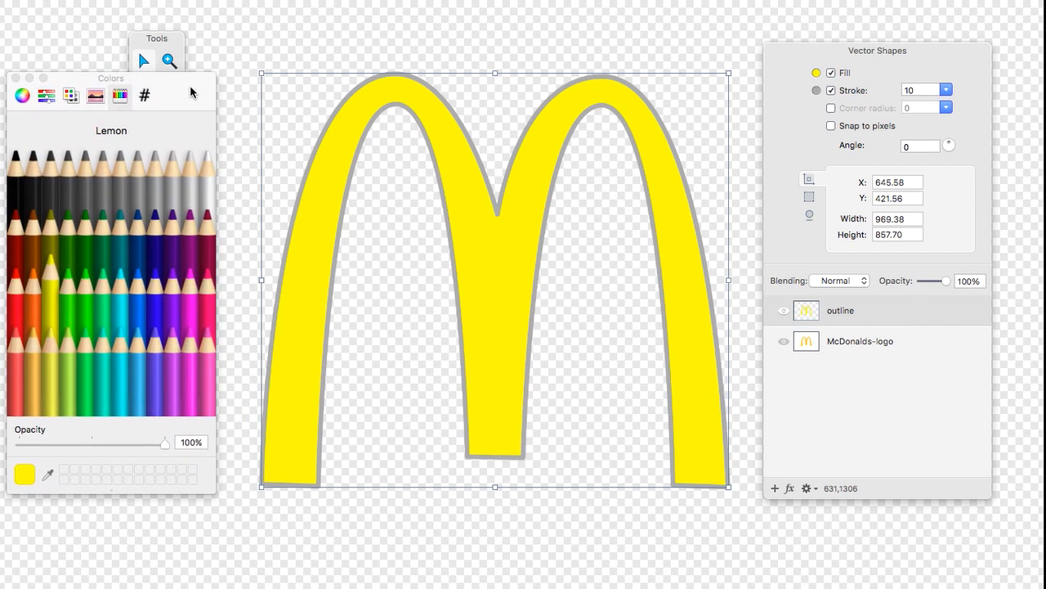
left_click(831, 91)
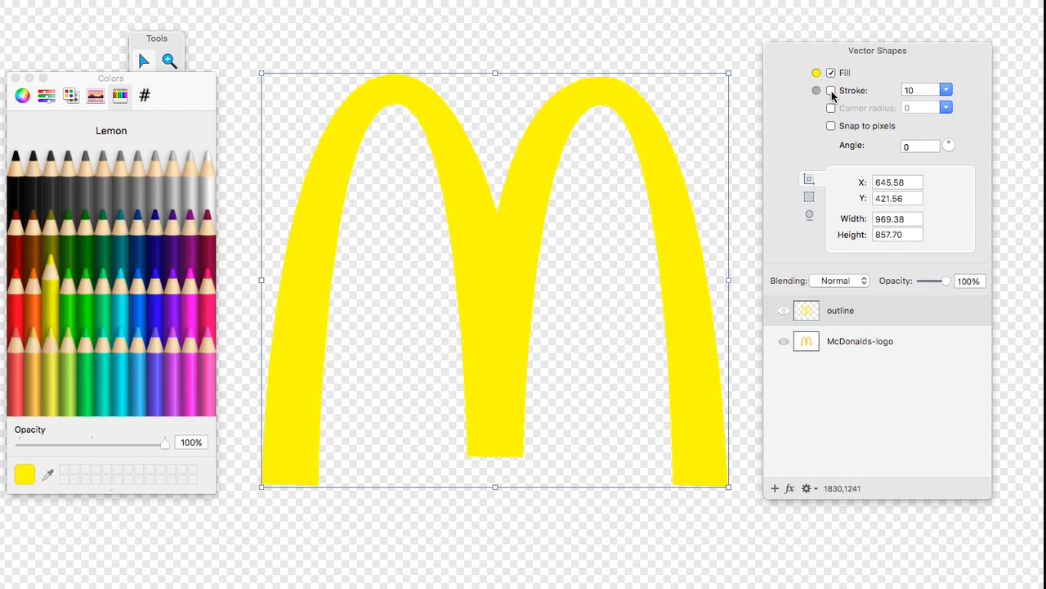
- Show the McDonalds-logo layer again and shift the yellow M slightly left of the original, to about X 633, Y 423
left_click(784, 342)
mouse_move(504, 295)
left_mouse_down()
mouse_move(558, 352)
mouse_move(636, 263)
mouse_move(507, 273)
mouse_move(489, 294)
left_mouse_up()
left_click(784, 341)
left_click(784, 341)
left_click_drag(178, 90, 500, 278)
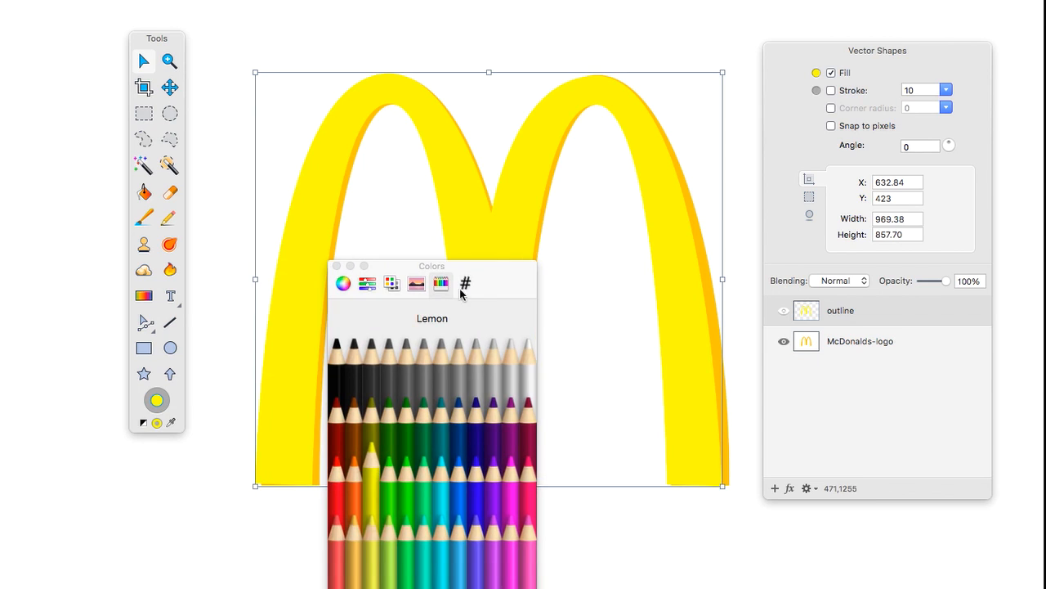
- Look over the Bezier tool choices without switching tools, and deselect the yellow M shape
left_click(148, 322)
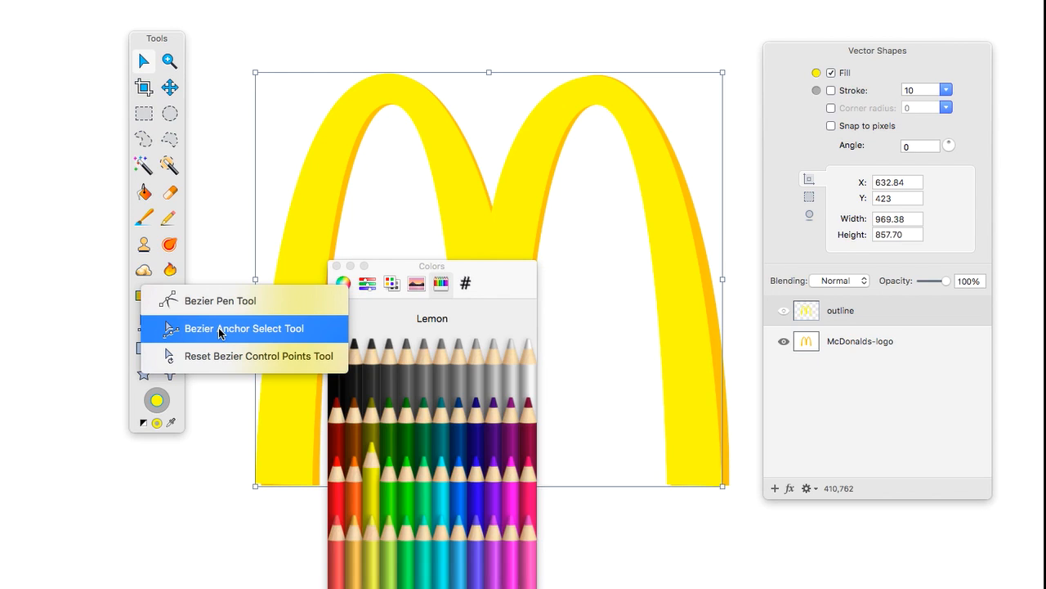
left_click(70, 350)
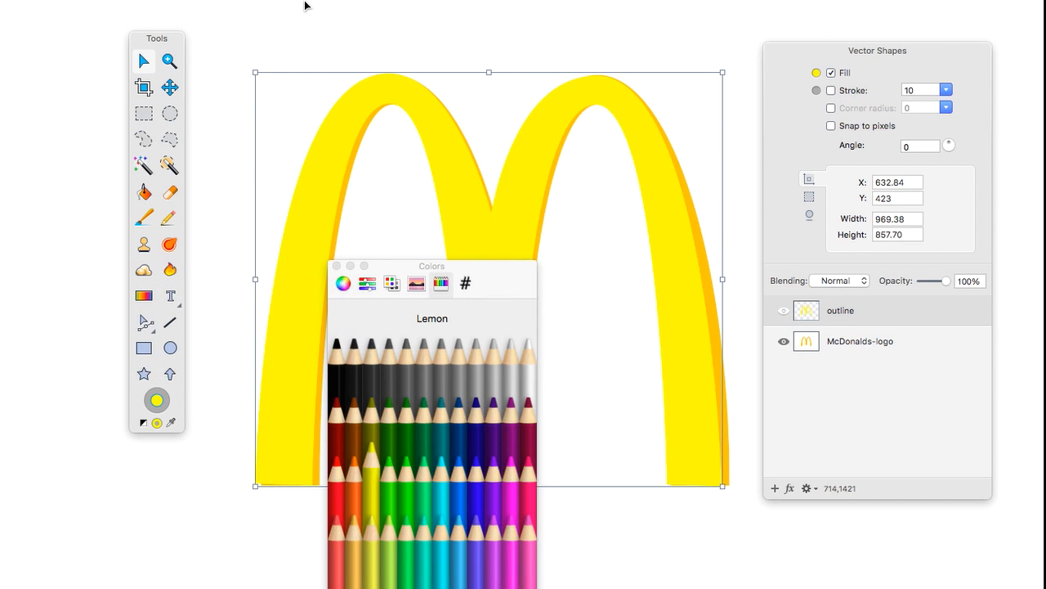
mouse_move(305, 3)
key("super+d")
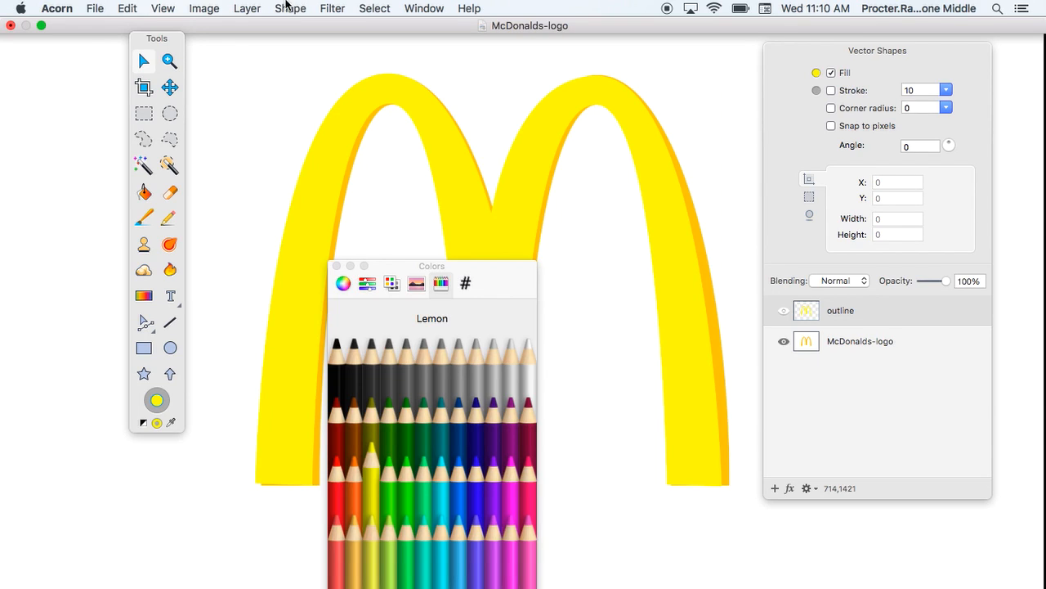